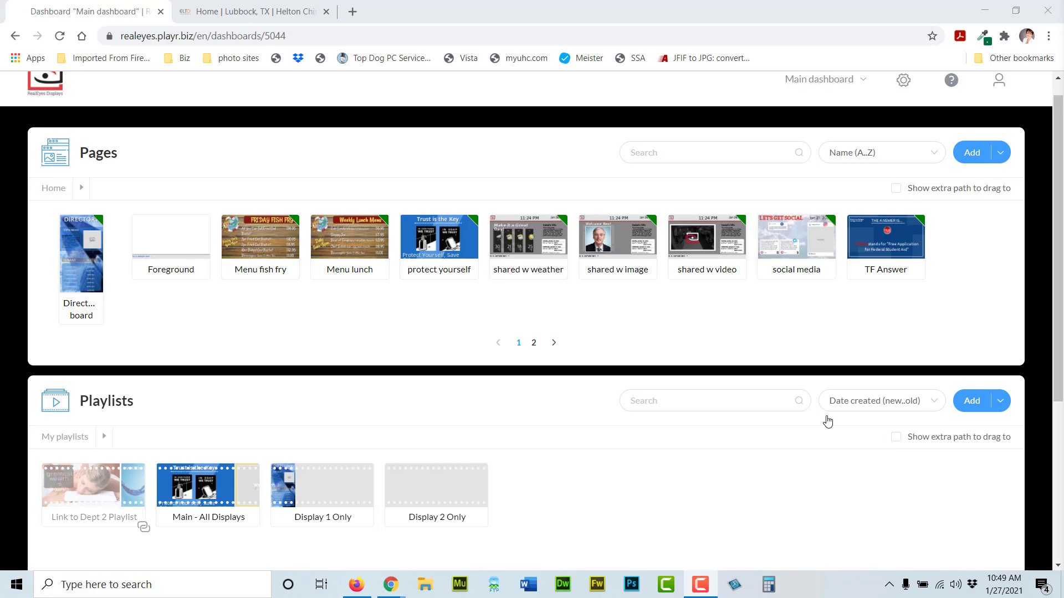
scroll(826, 416, "down", 1)
scroll(565, 204, "down", 1)
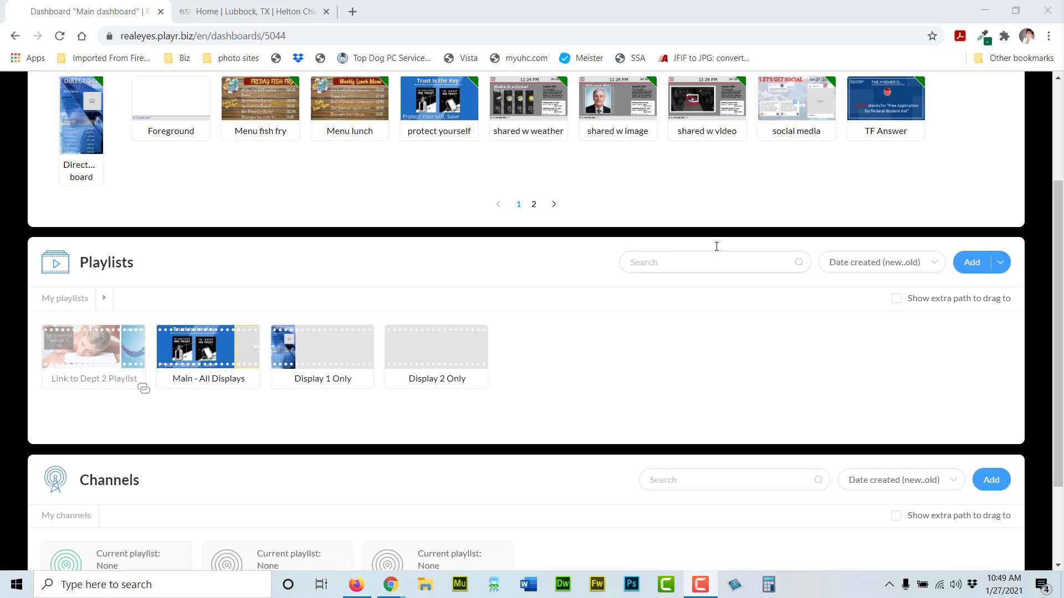
scroll(711, 250, "down", 1)
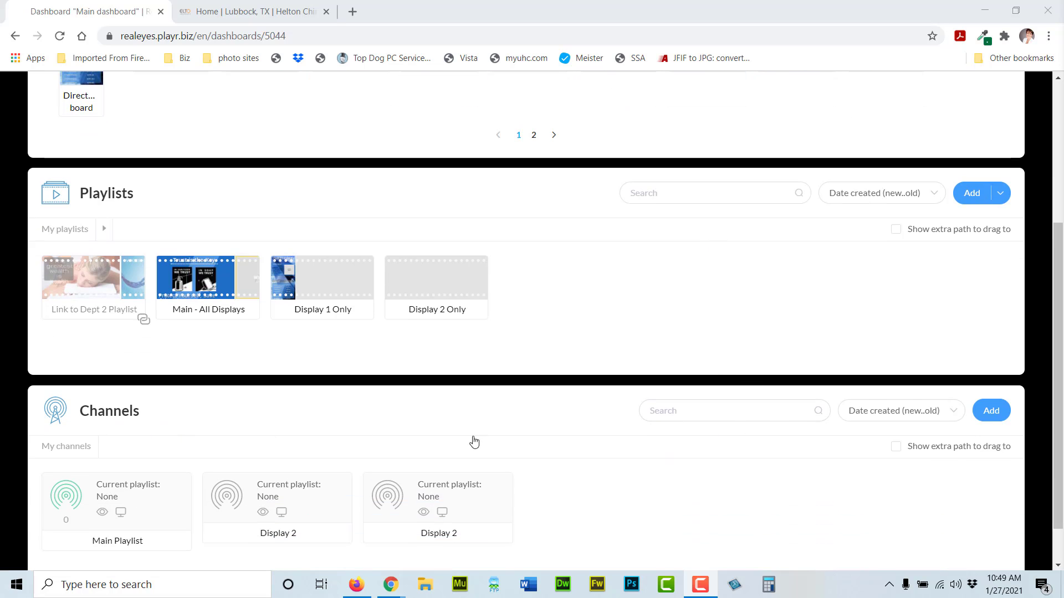
scroll(565, 437, "down", 1)
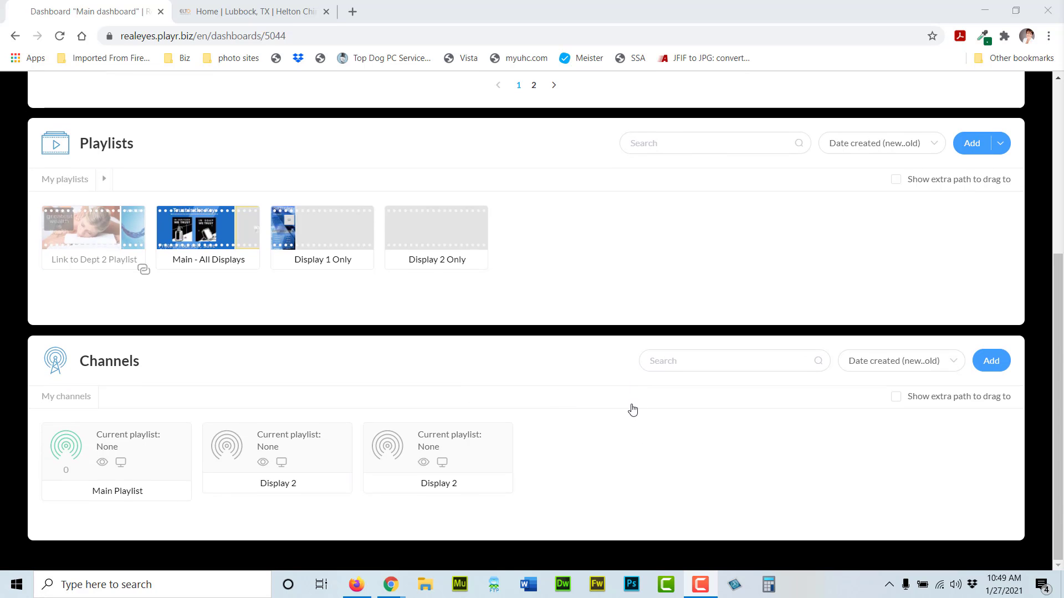
scroll(786, 428, "up", 3)
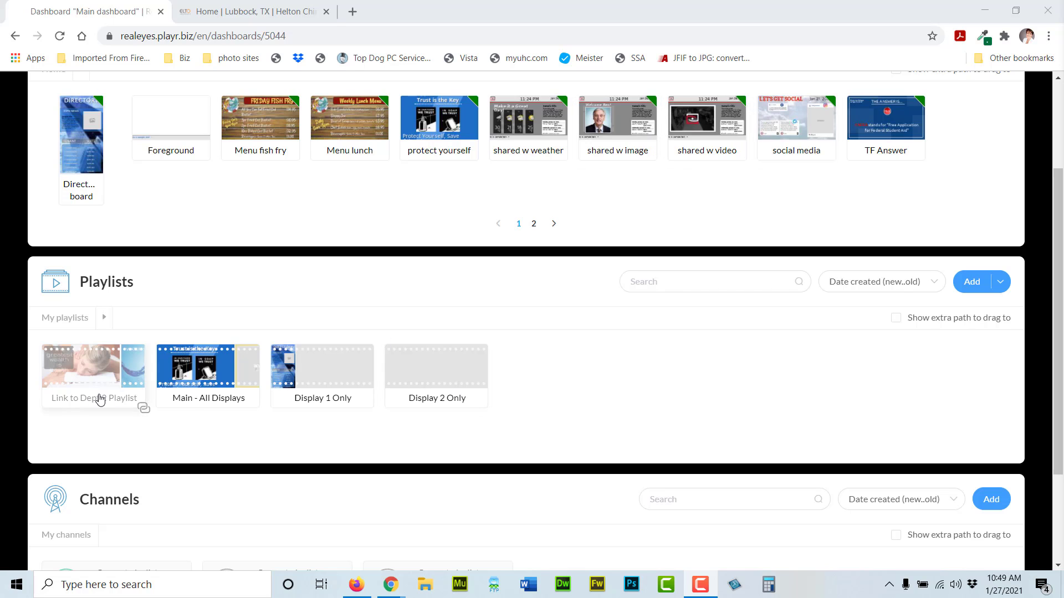
scroll(762, 380, "down", 3)
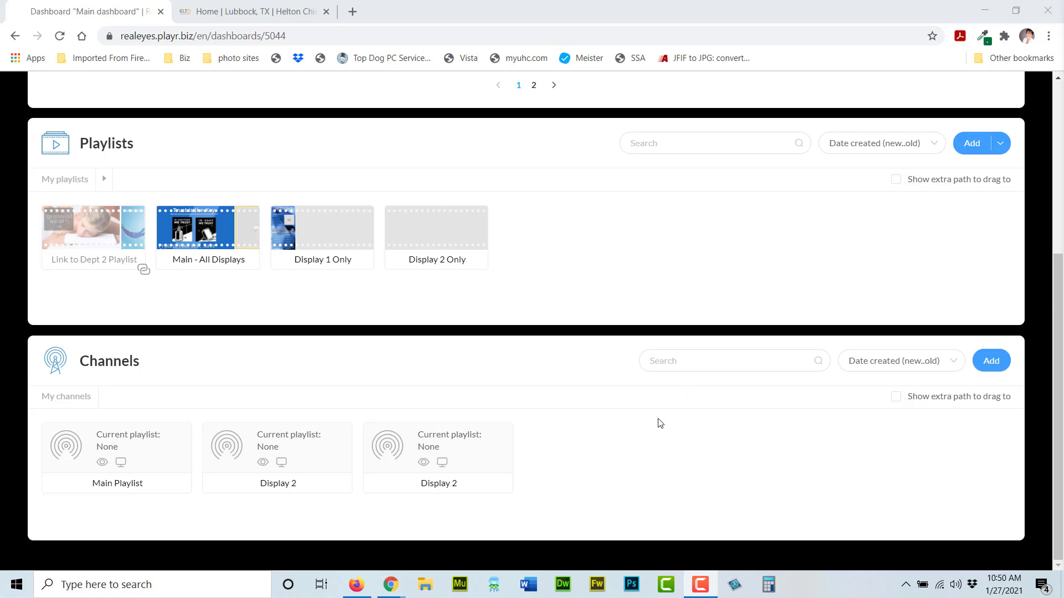
Assign Main - All Displays to the Main Playlist channel, playing continuously, and save the entry.
right_click(80, 399)
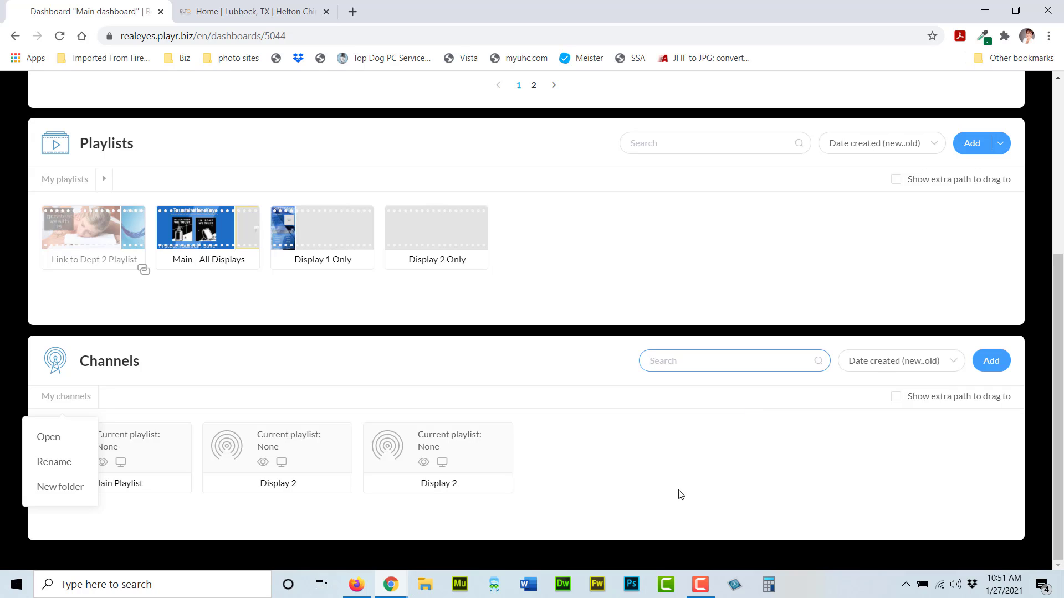
left_click(872, 443)
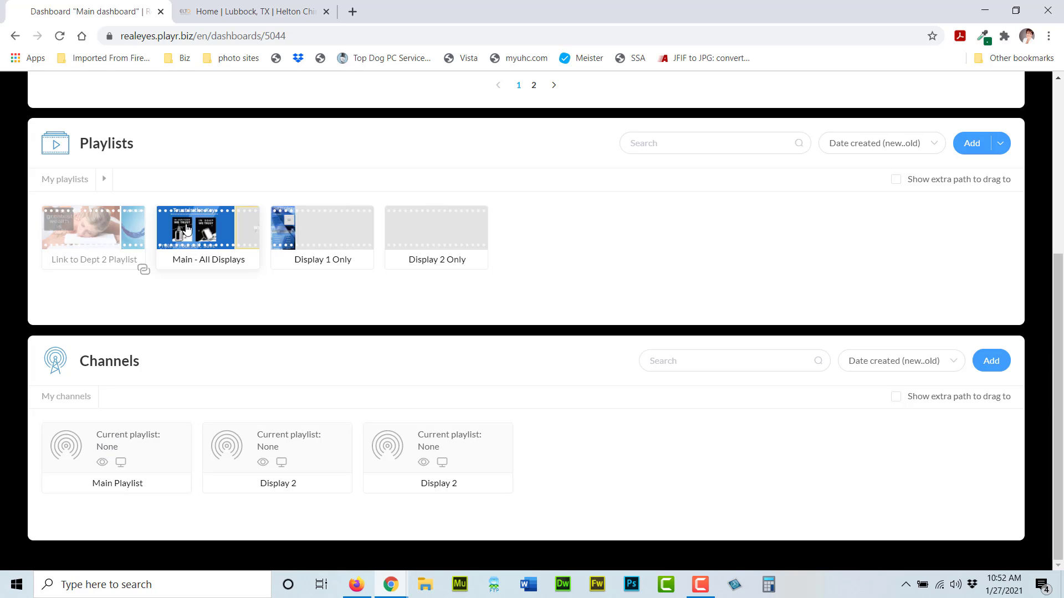
left_click_drag(214, 229, 111, 470)
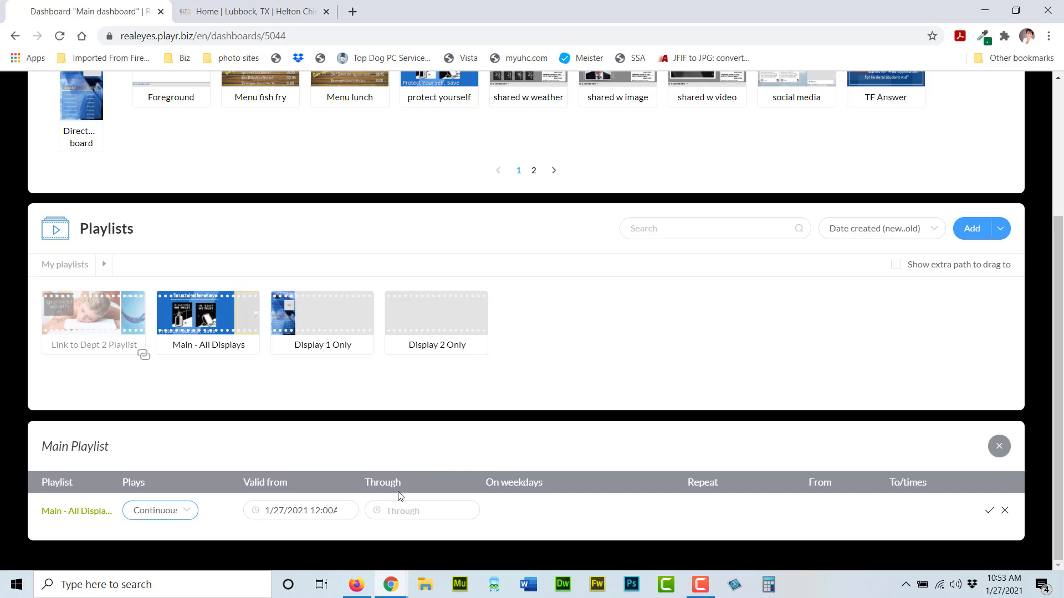
left_click(173, 517)
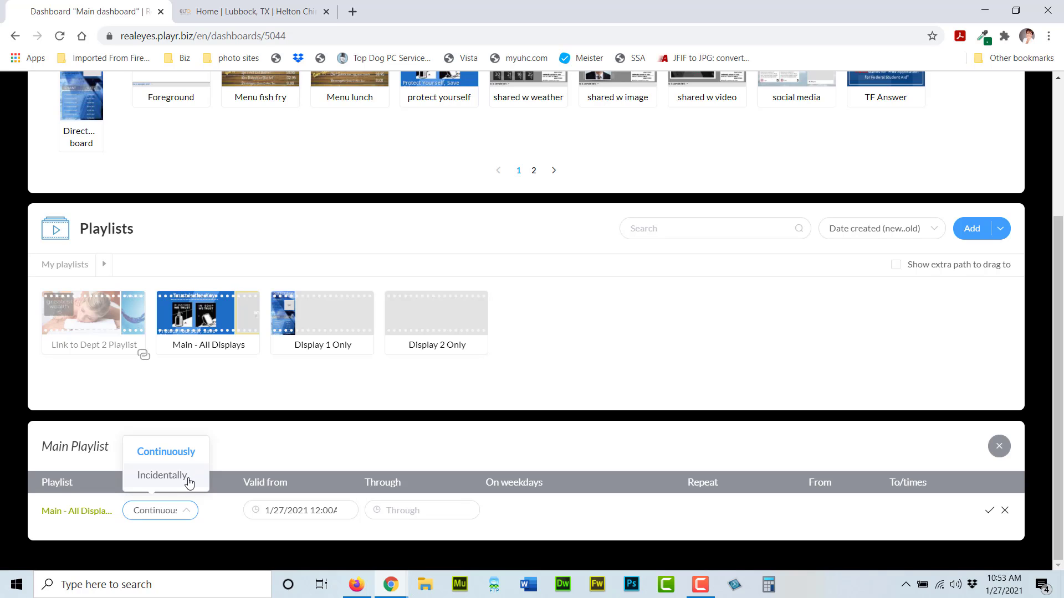
left_click(180, 455)
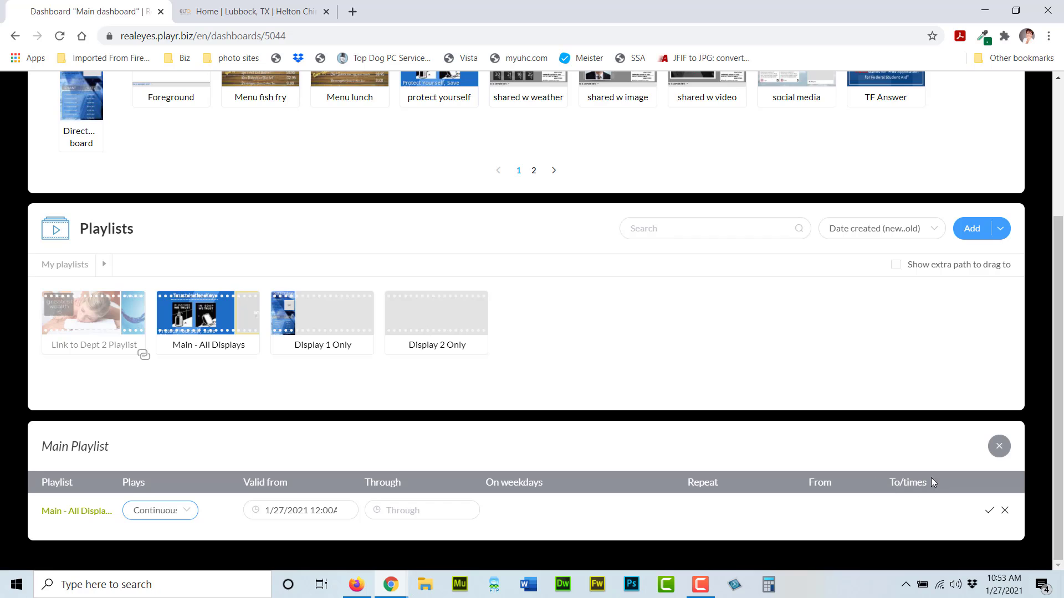
left_click(989, 510)
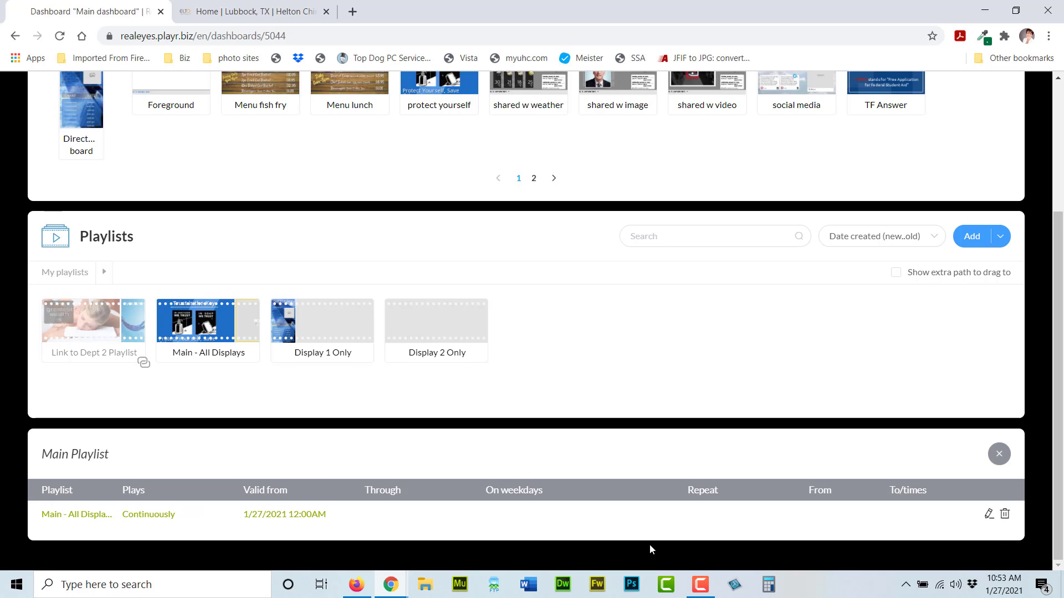
Close the schedule and preview the Main Playlist's weather, news and events output.
left_click(998, 455)
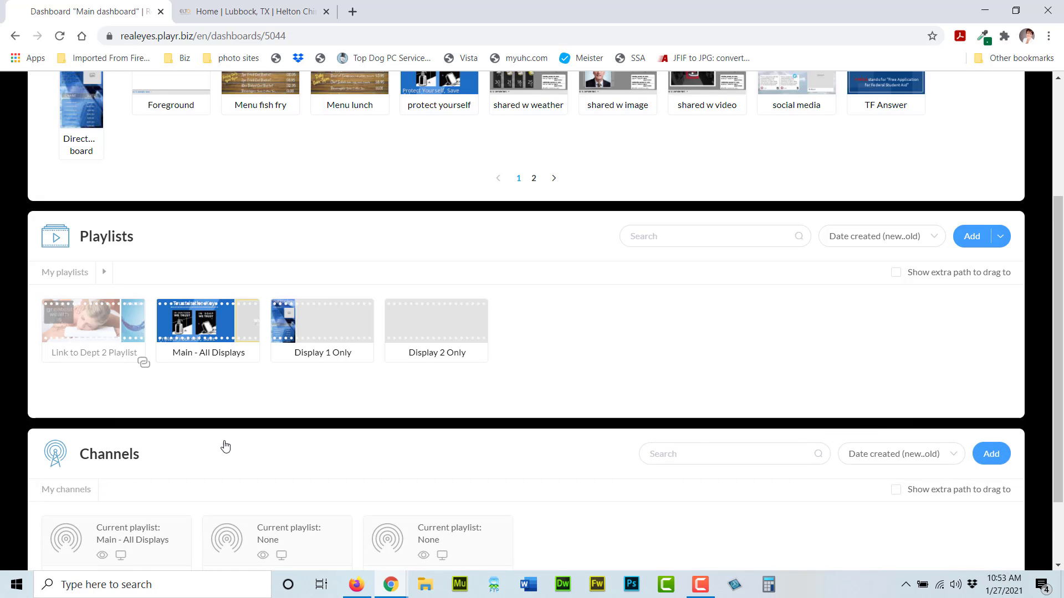
scroll(430, 476, "down", 1)
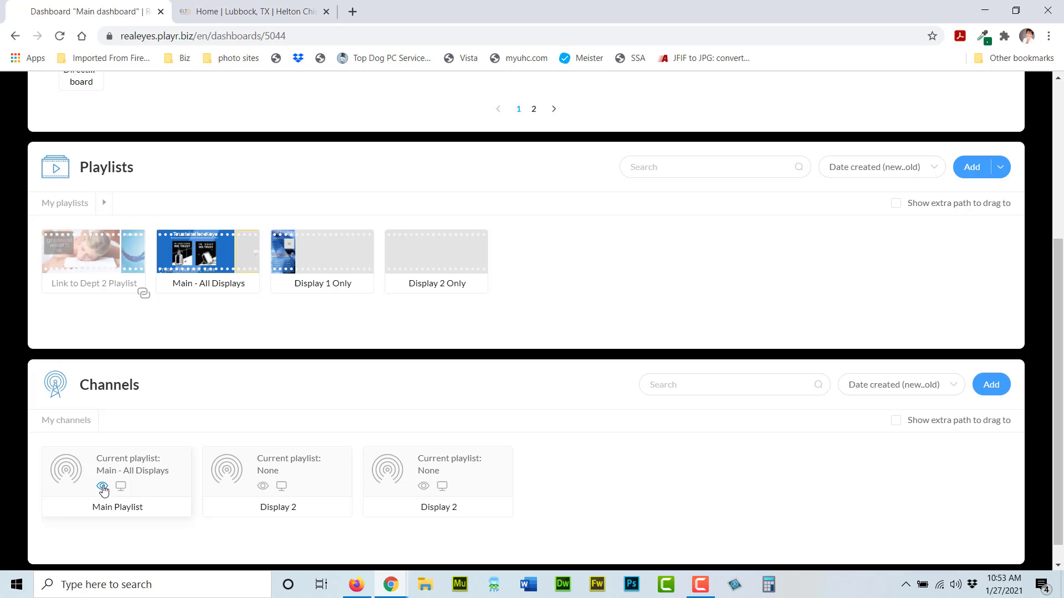
left_click(102, 492)
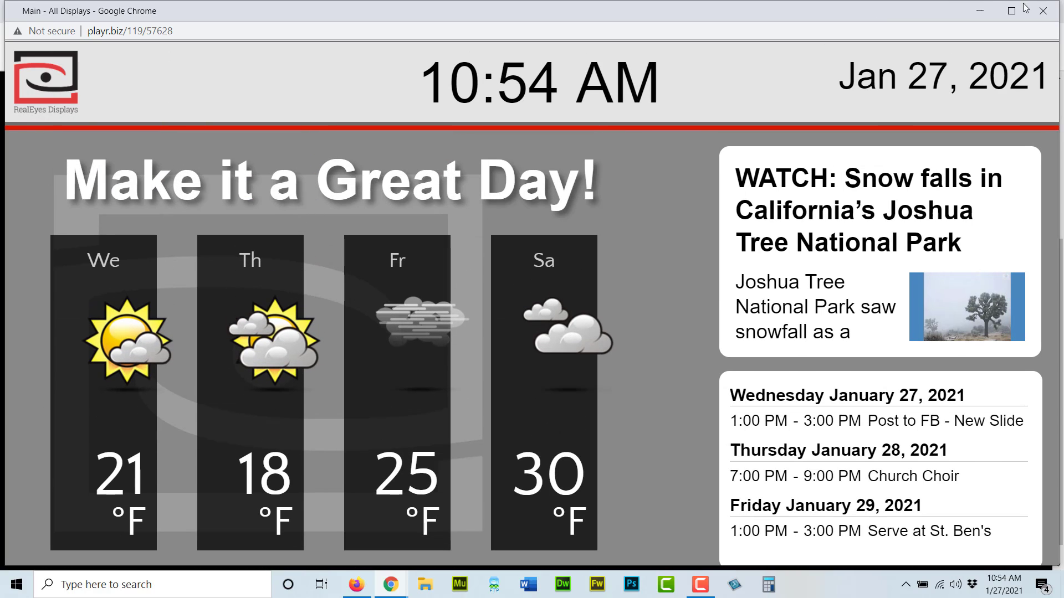
left_click(1043, 11)
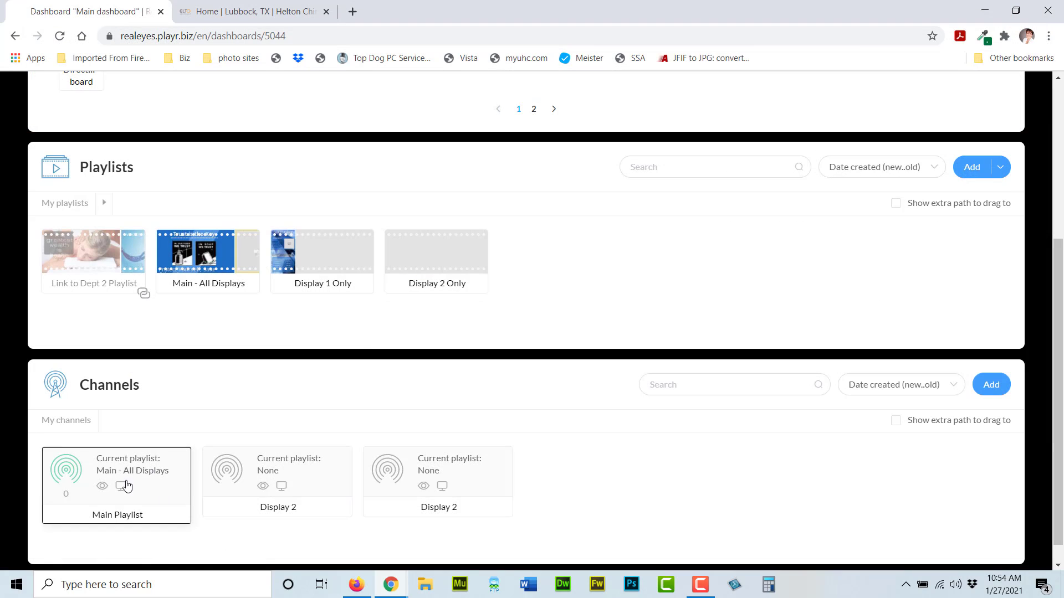
left_click(122, 487)
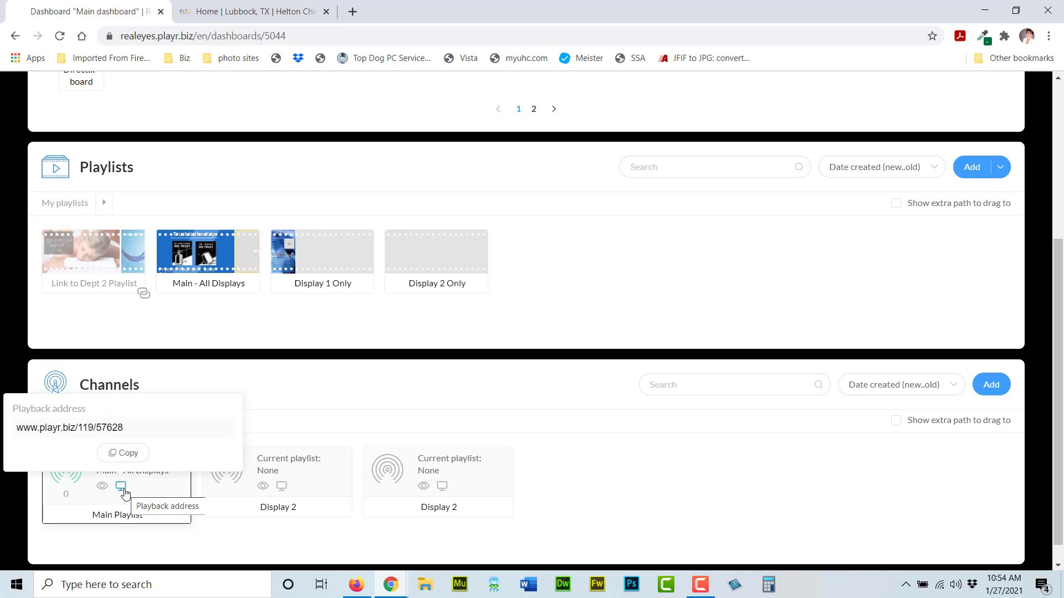
left_click(127, 455)
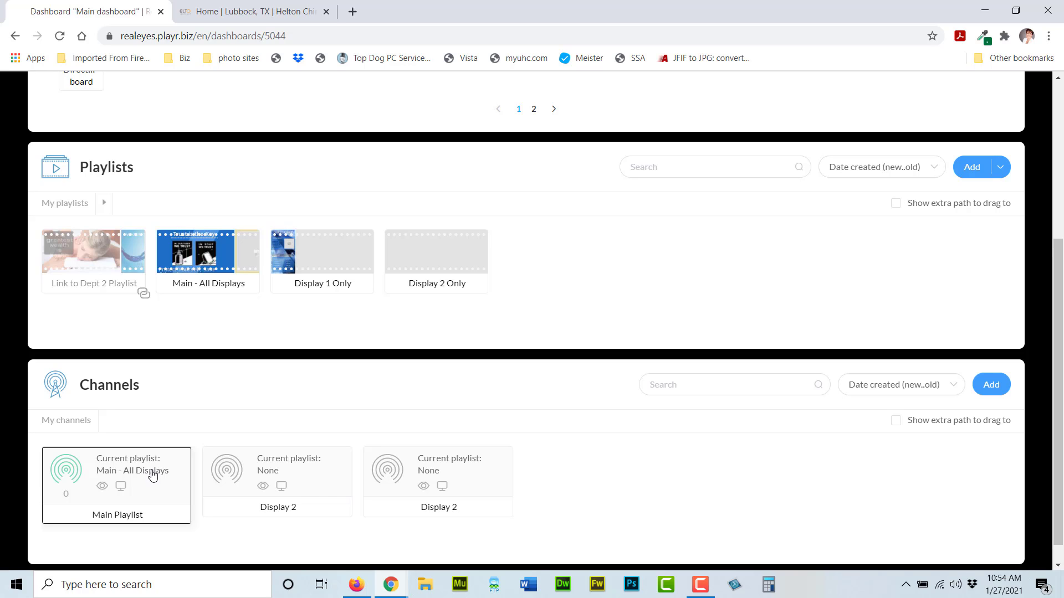
Open and close the Main Playlist schedule, then bring up the channel's context menu again.
right_click(167, 496)
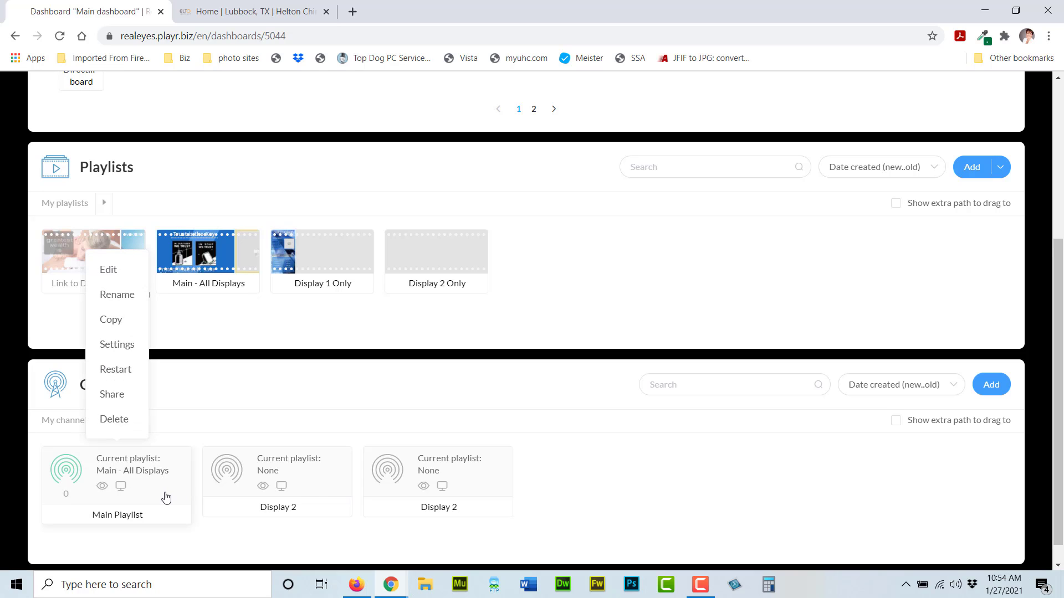
left_click(109, 270)
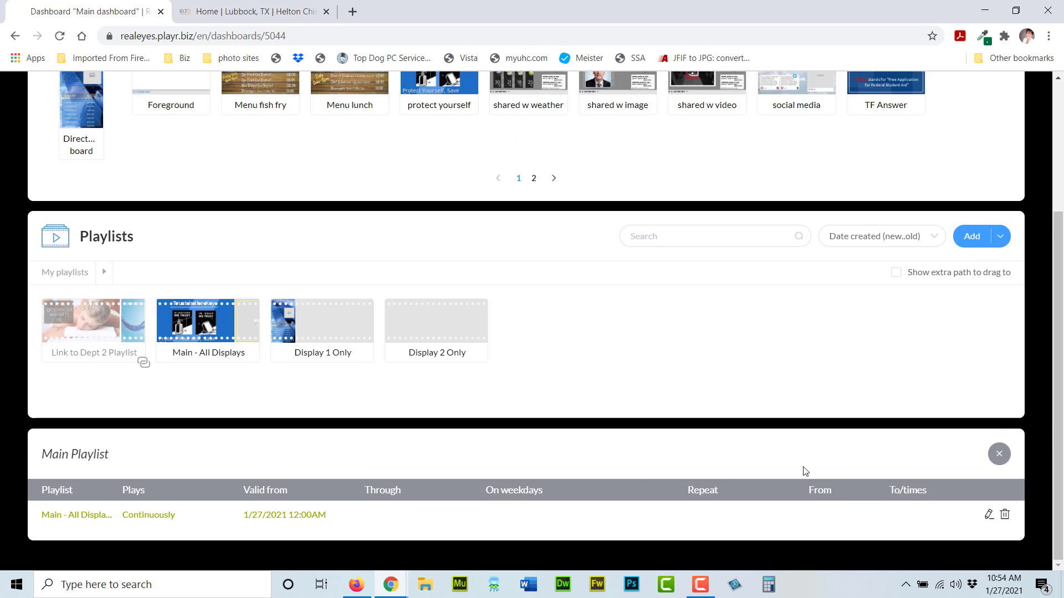
left_click(1000, 454)
scroll(250, 498, "down", 1)
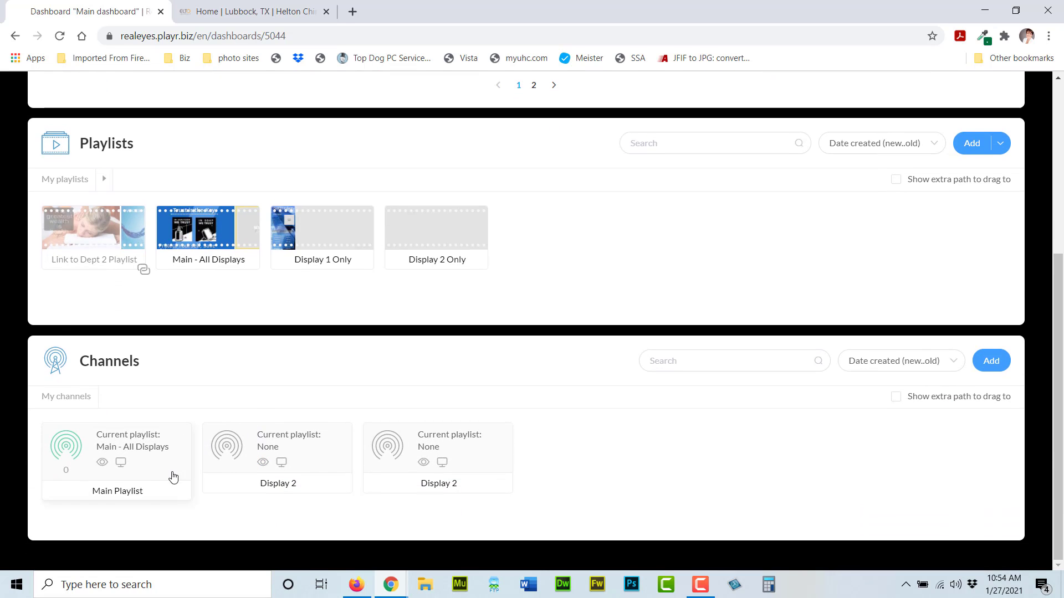
right_click(173, 472)
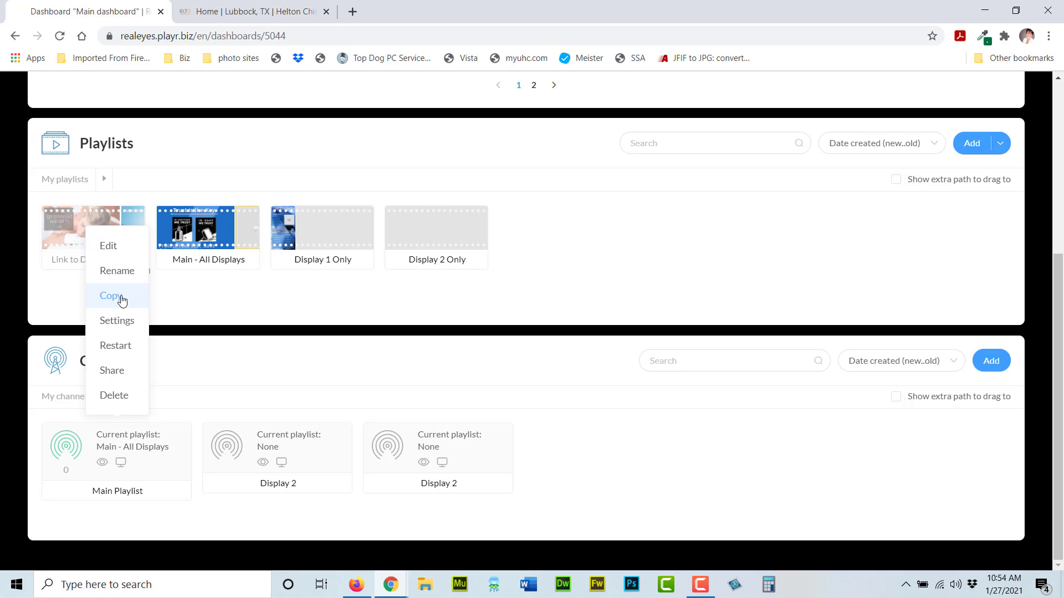
In Main Playlist properties, view tilt options without choosing, toggle mirroring on and off, enable touch navigation.
left_click(131, 328)
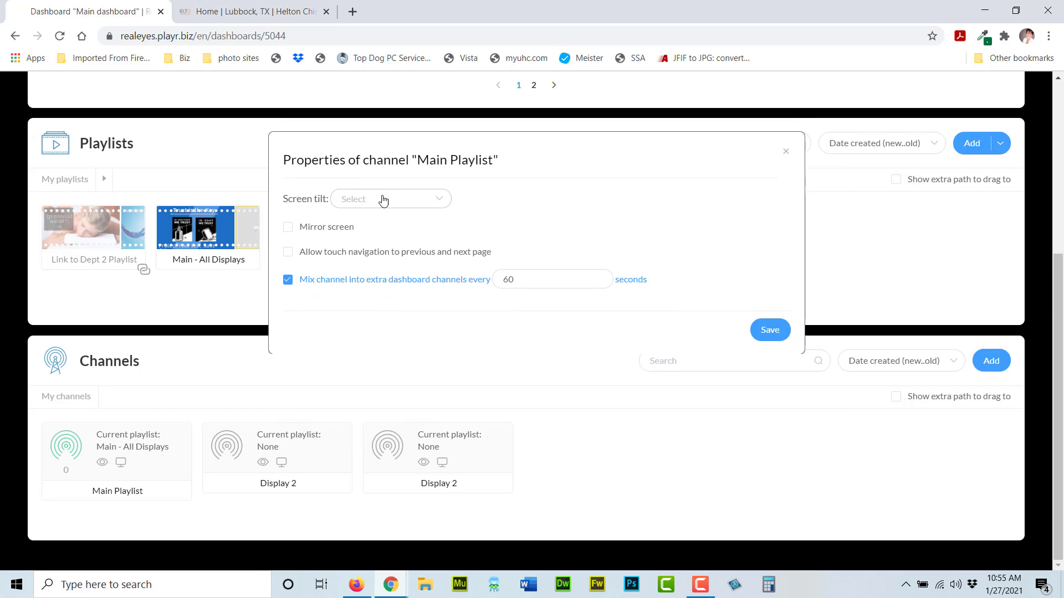
left_click(385, 203)
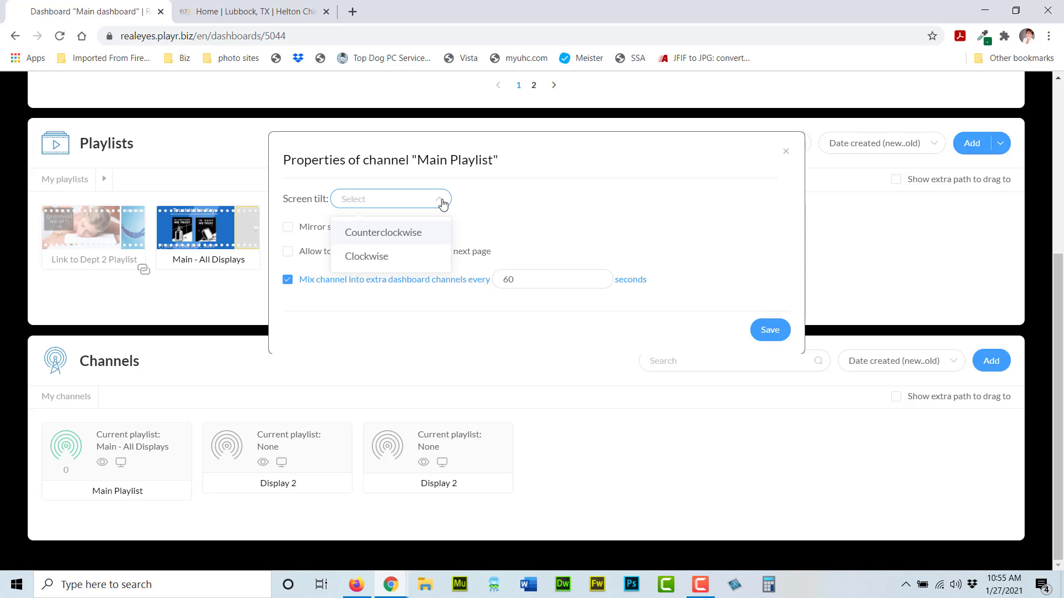
left_click(522, 206)
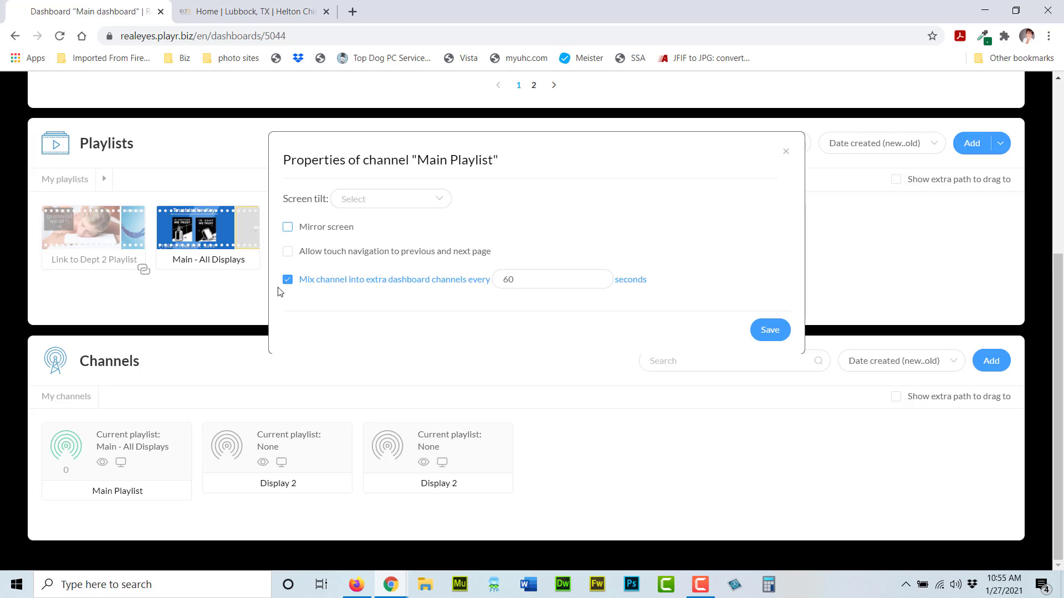
left_click(287, 227)
left_click(287, 228)
left_click(288, 253)
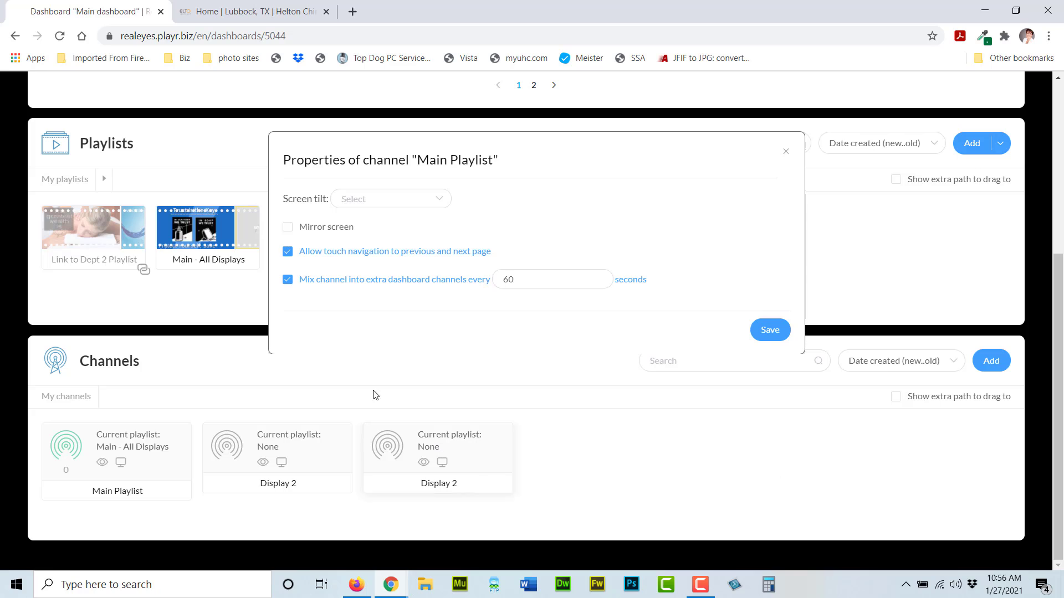
Turn touch navigation back off, edit the mixing seconds field, and view the dashboards list.
left_click(287, 252)
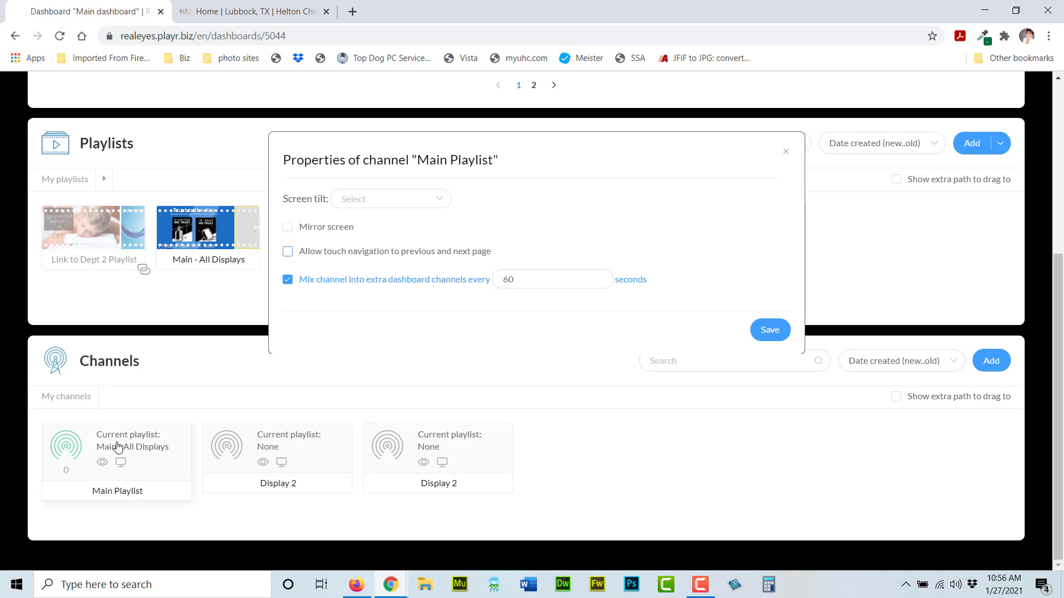
left_click(527, 280)
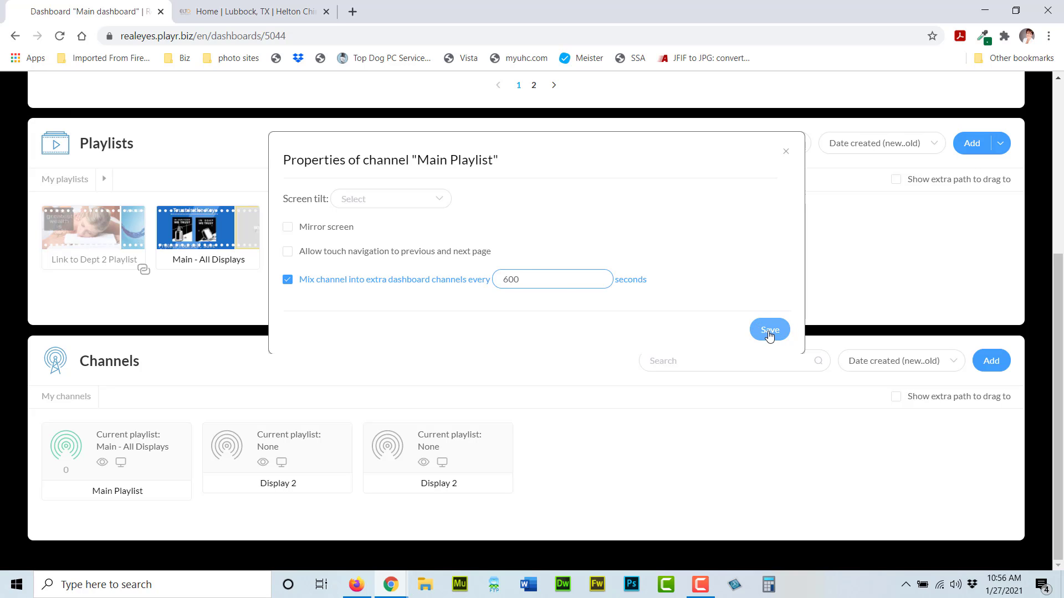
scroll(828, 311, "up", 1)
scroll(828, 312, "up", 3)
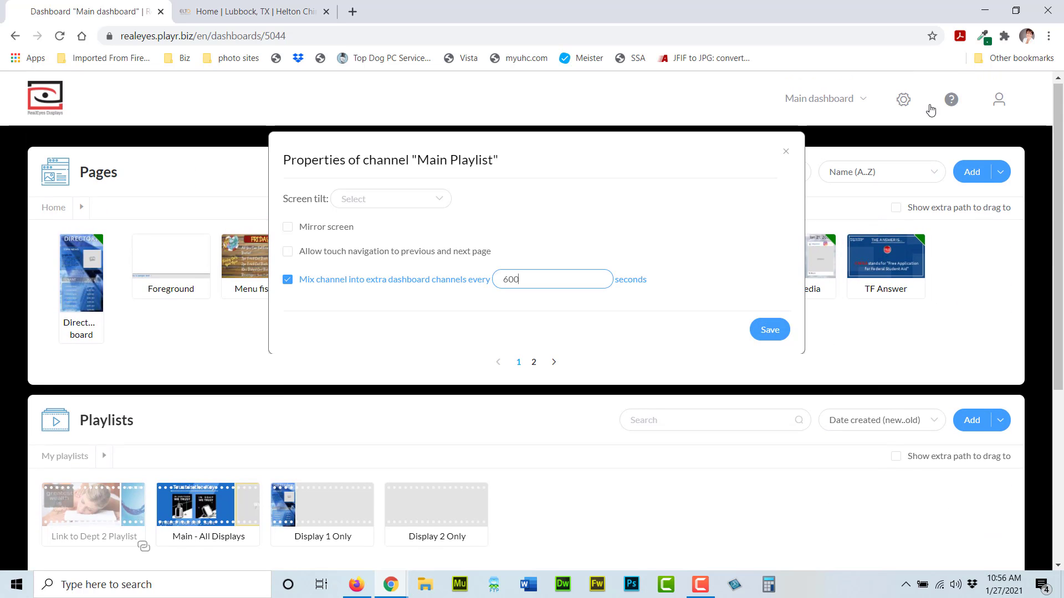
left_click(849, 101)
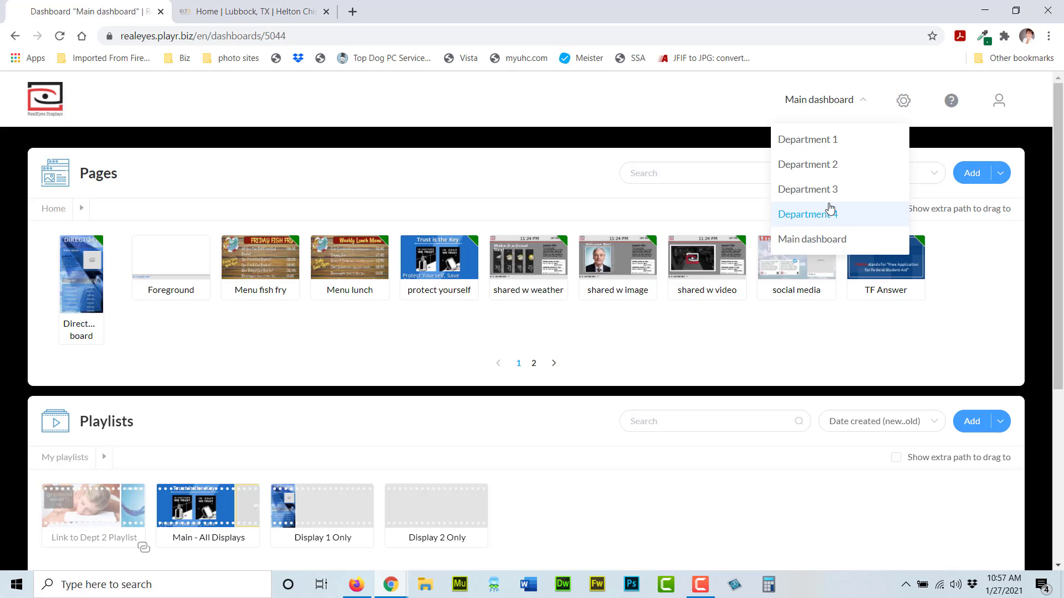
scroll(637, 344, "down", 2)
scroll(306, 400, "down", 2)
Reopen Main Playlist properties and uncheck 'Mix channel into extra dashboard channels'.
left_click(172, 463)
left_click(143, 319)
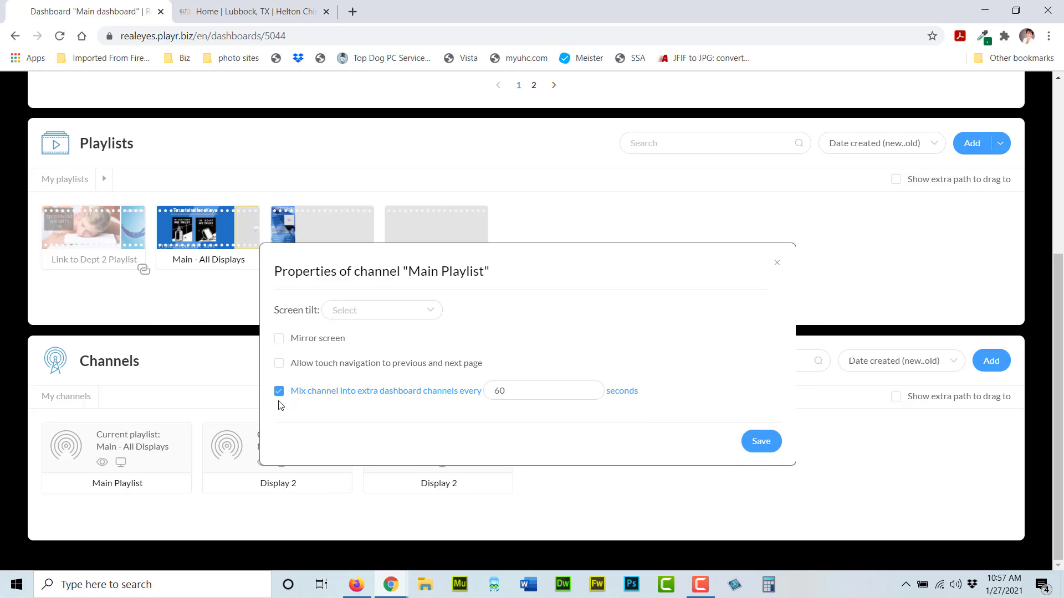
left_click(280, 392)
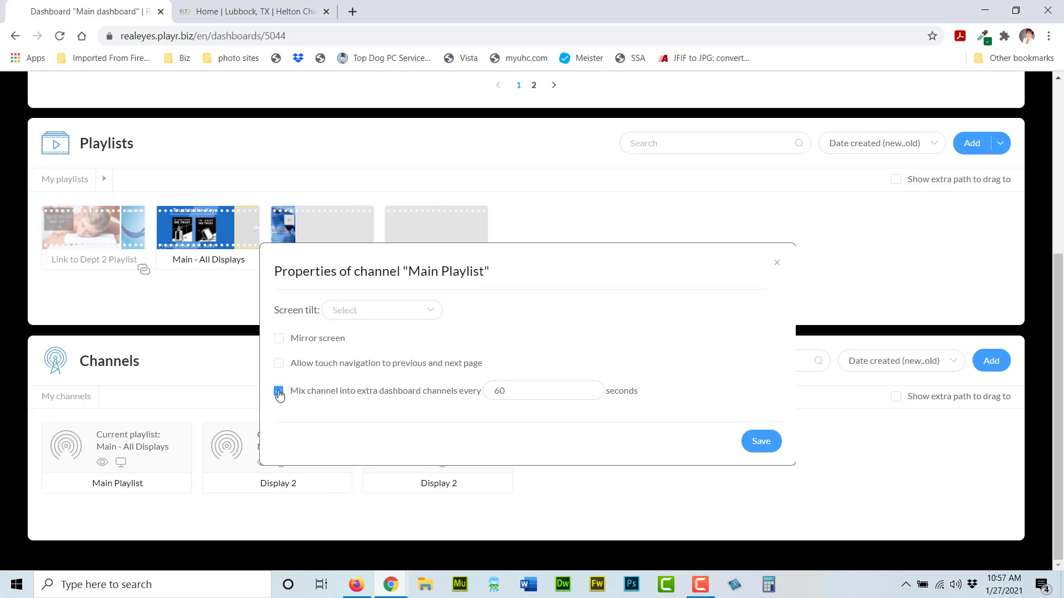
Close Properties, then restart the Main Playlist channel and confirm the alert.
left_click(778, 263)
right_click(163, 458)
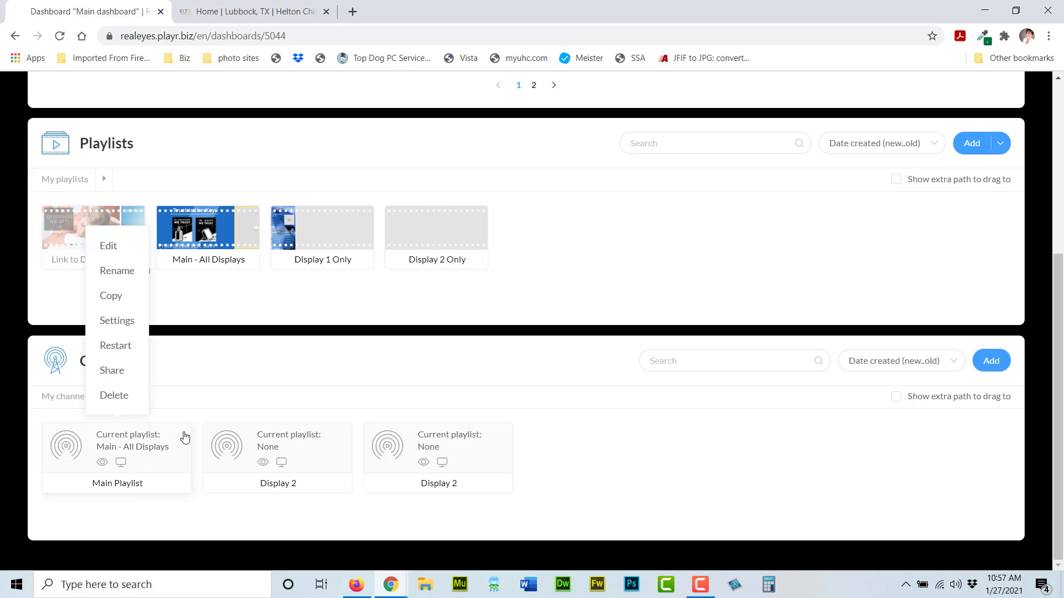
left_click(117, 347)
left_click(510, 351)
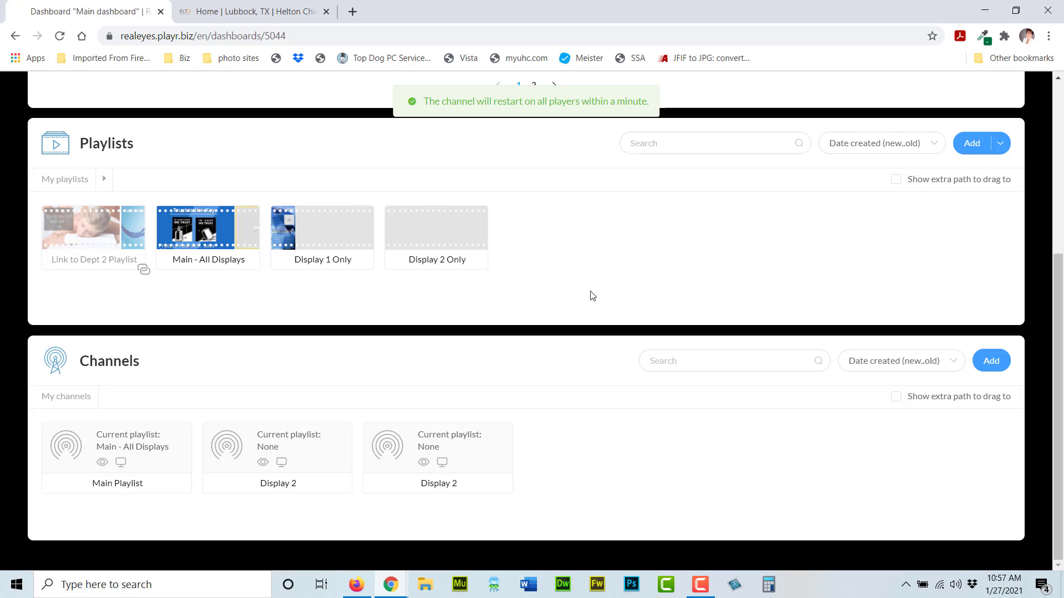
Share the Main Playlist channel and copy its shareable playback address.
right_click(132, 449)
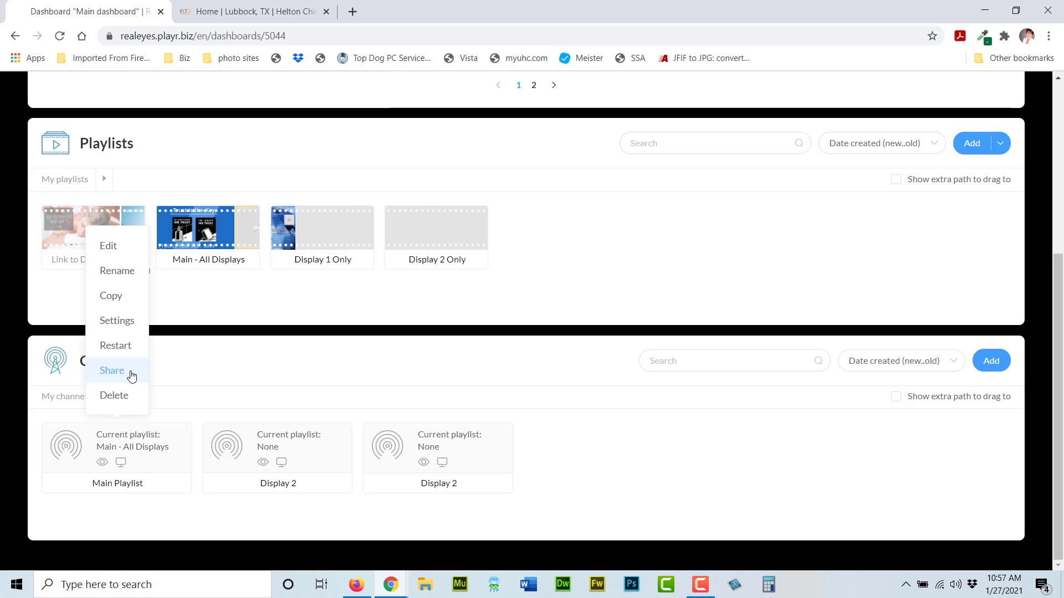
left_click(132, 377)
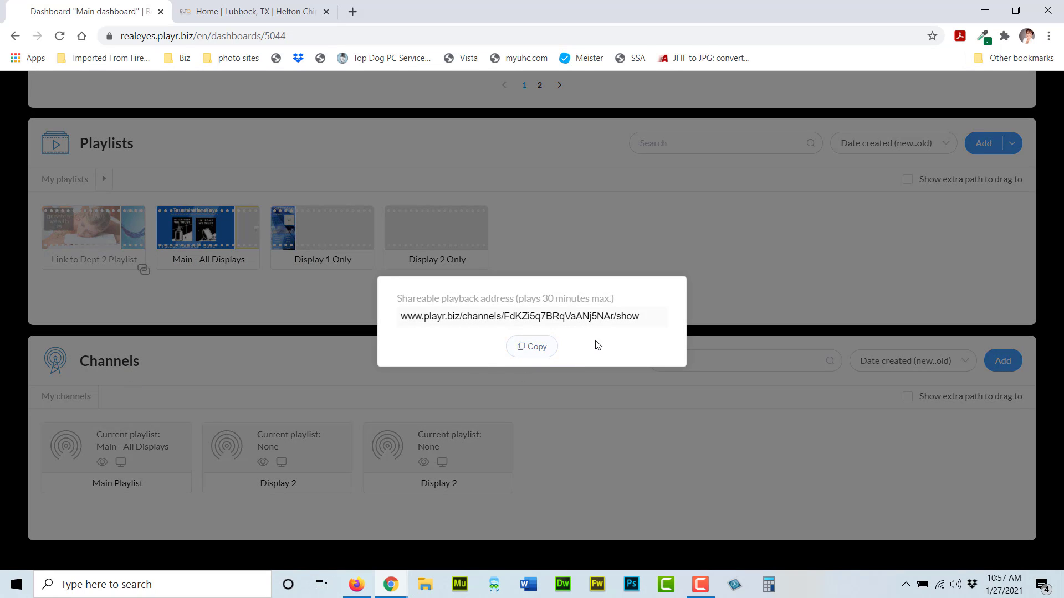
left_click(541, 349)
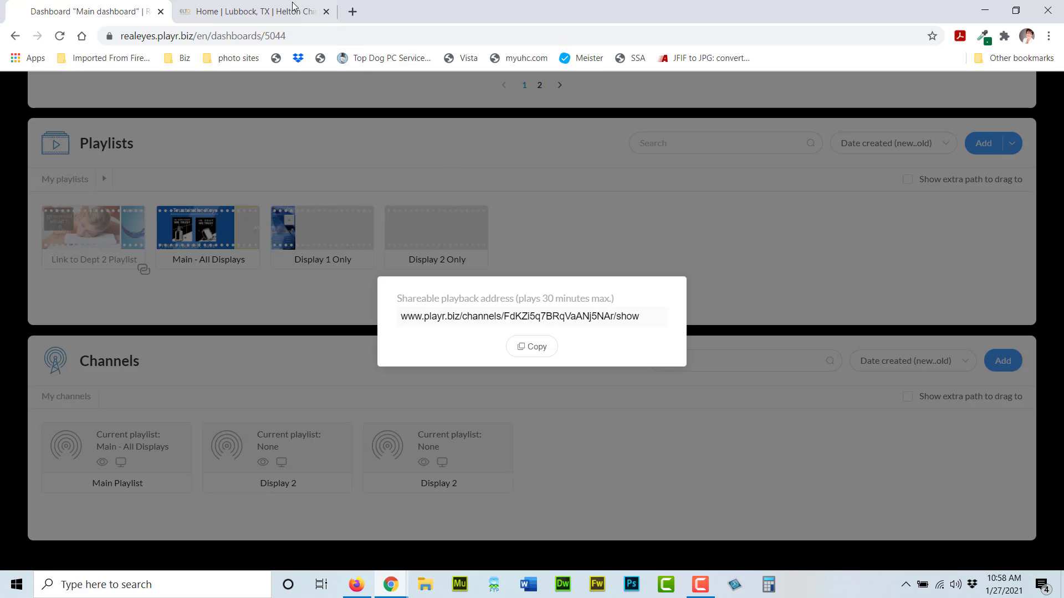
Check the Helton Chiropractic site on 806disc.com, then return to the Main dashboard browser tab.
left_click(262, 12)
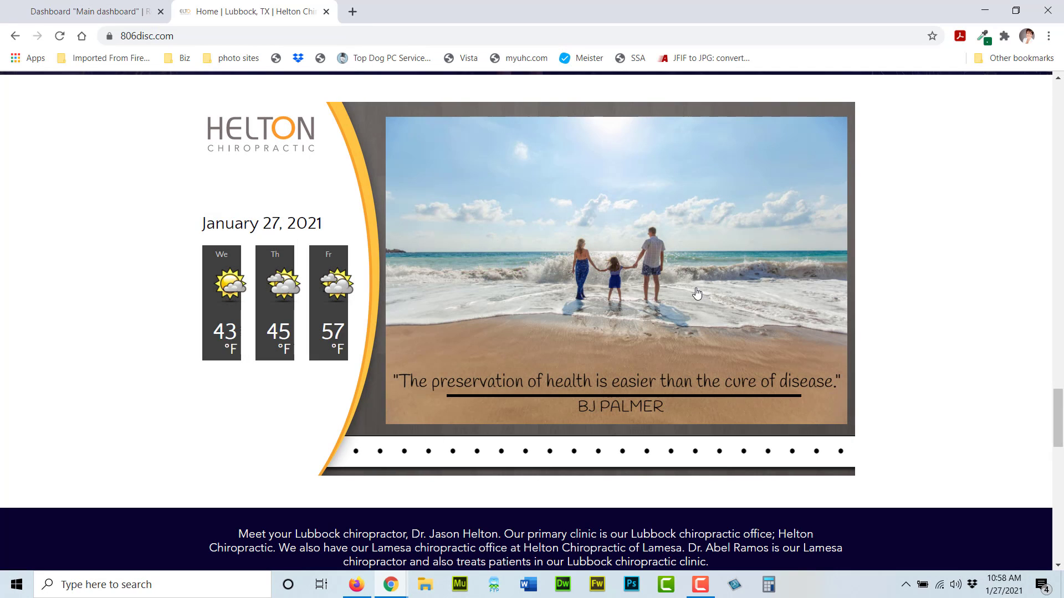
scroll(645, 310, "up", 1)
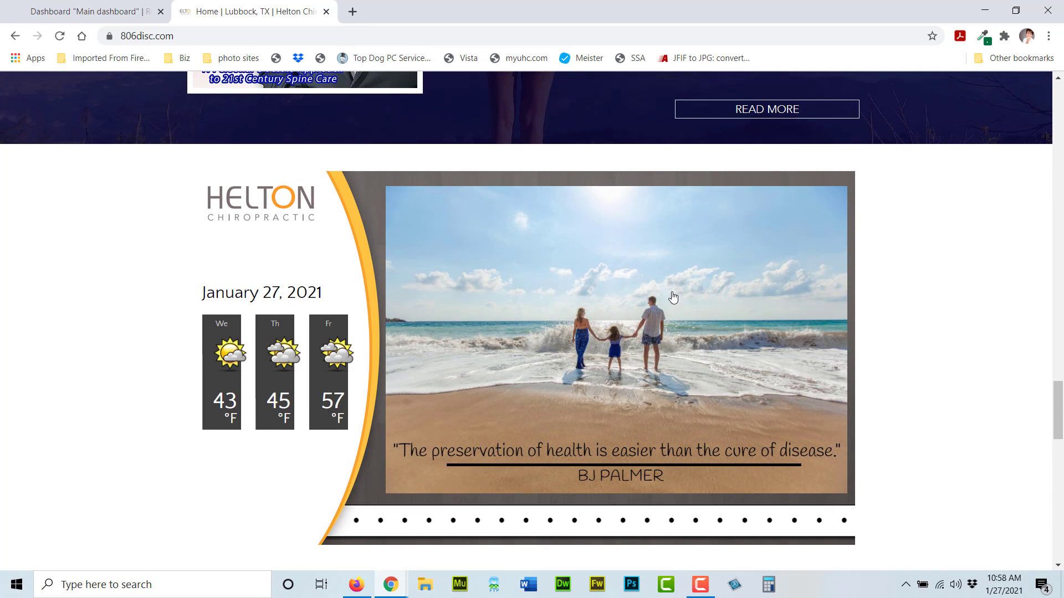
scroll(670, 299, "down", 1)
scroll(676, 273, "up", 2)
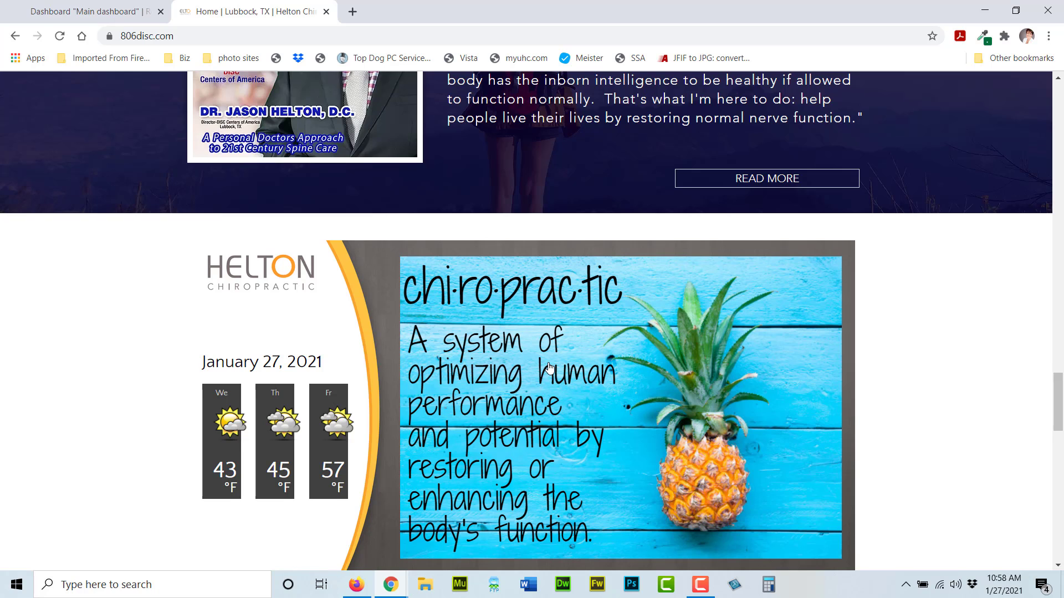
scroll(397, 171, "down", 1)
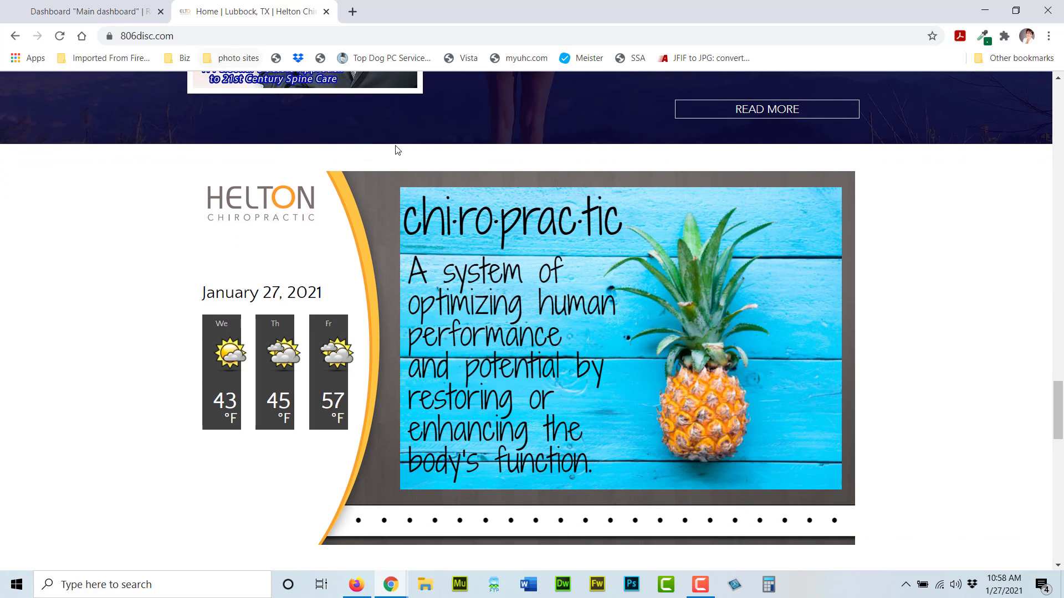
left_click(119, 9)
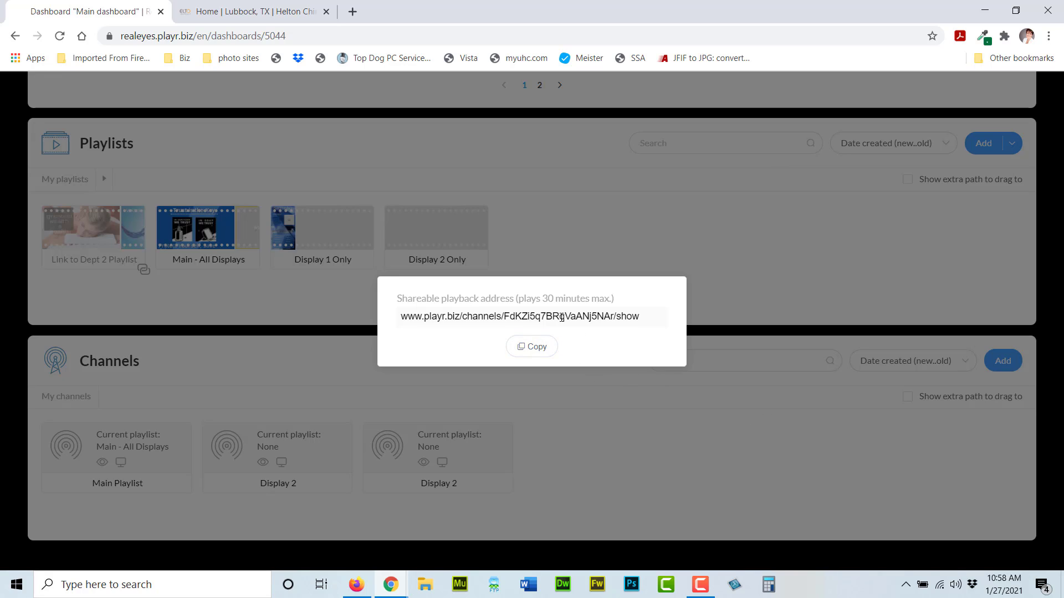
Copy the shareable playback address, then bring up the Main Playlist channel's context menu.
left_click(613, 389)
right_click(181, 463)
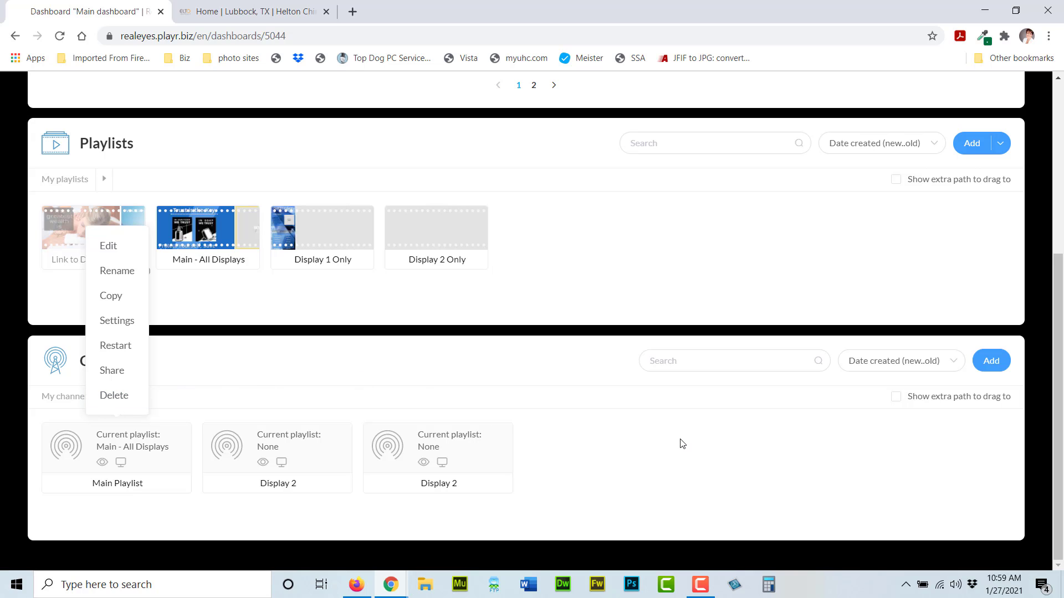
Close the Main Playlist channel's options list to reveal the dashboard's Pages section.
left_click(754, 497)
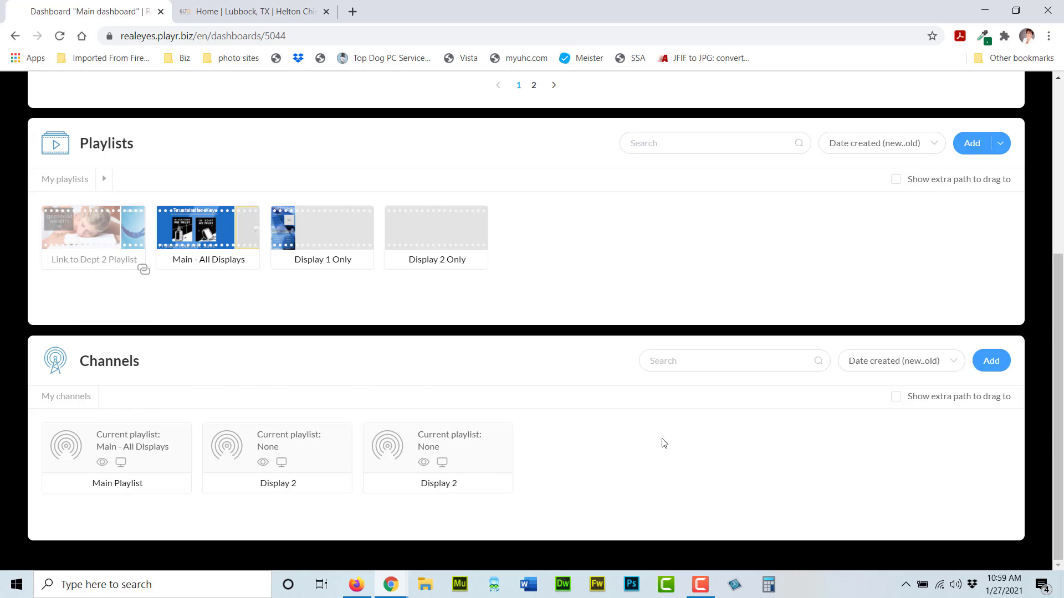
scroll(665, 439, "up", 1)
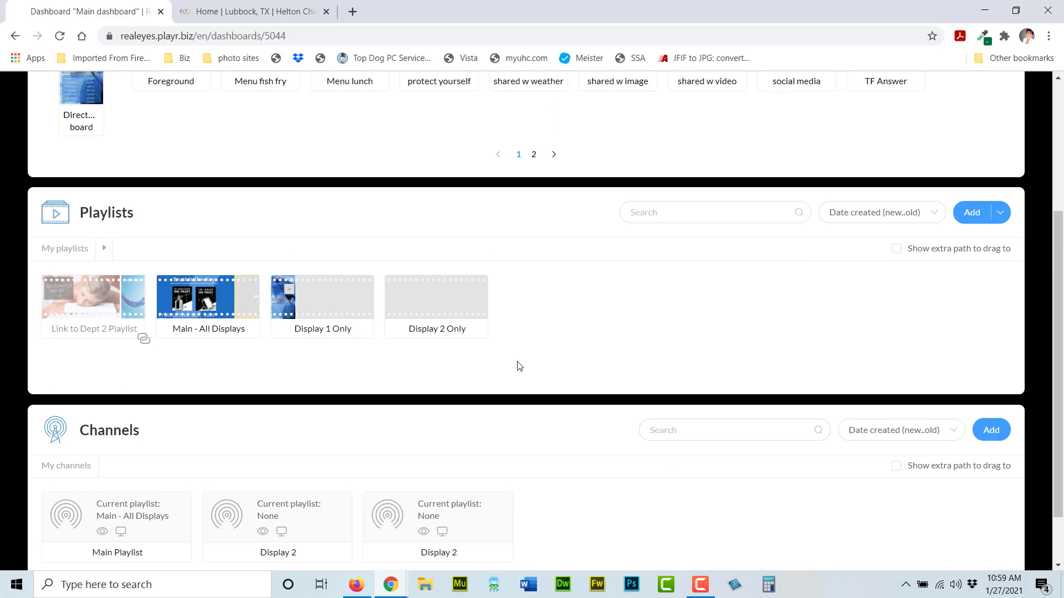
scroll(673, 278, "down", 1)
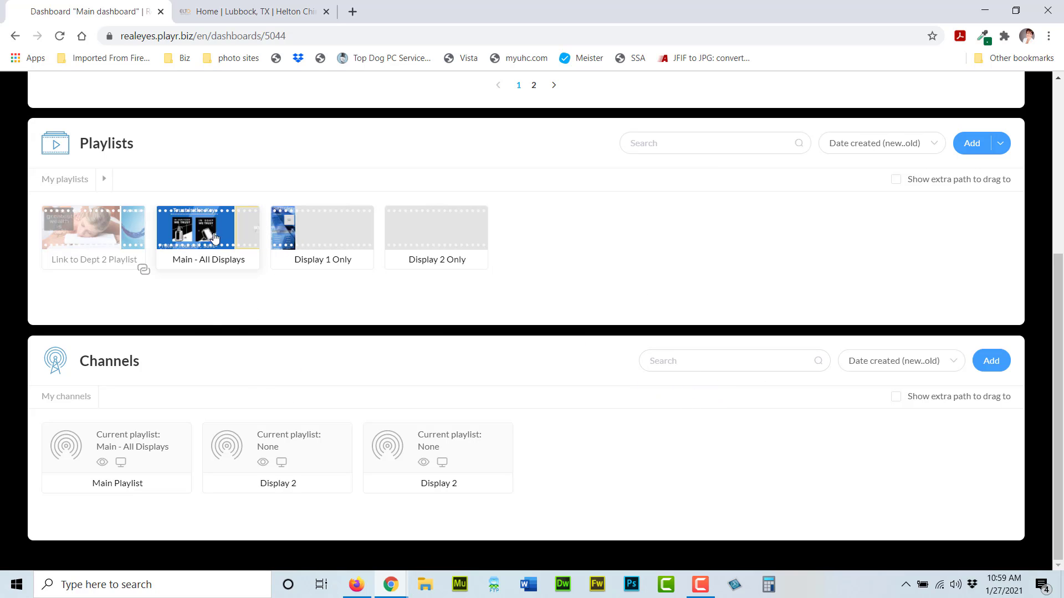
scroll(737, 274, "up", 1)
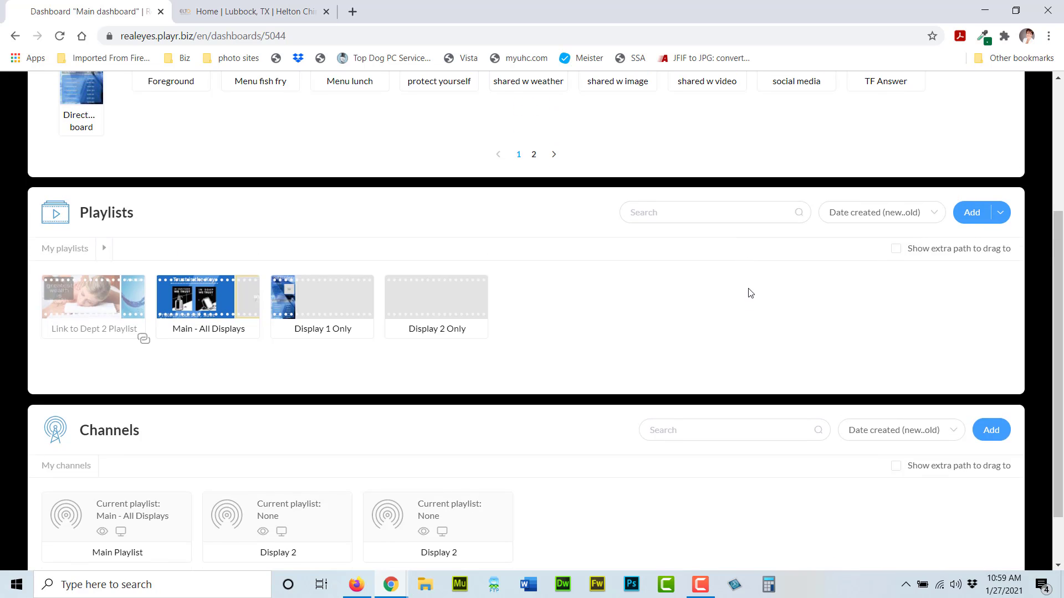
scroll(748, 292, "up", 1)
scroll(481, 215, "up", 1)
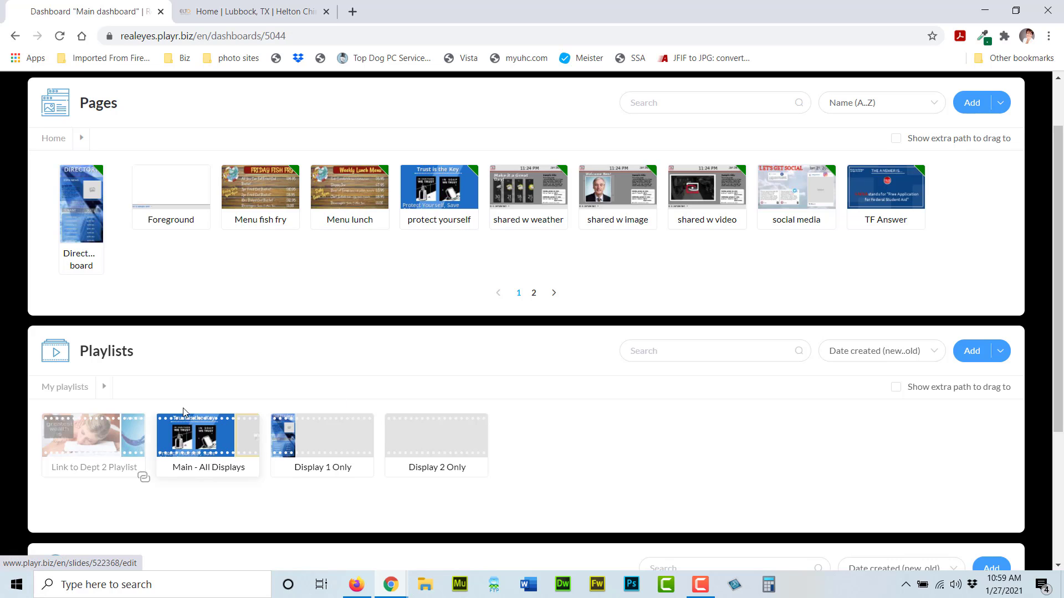
scroll(213, 447, "down", 2)
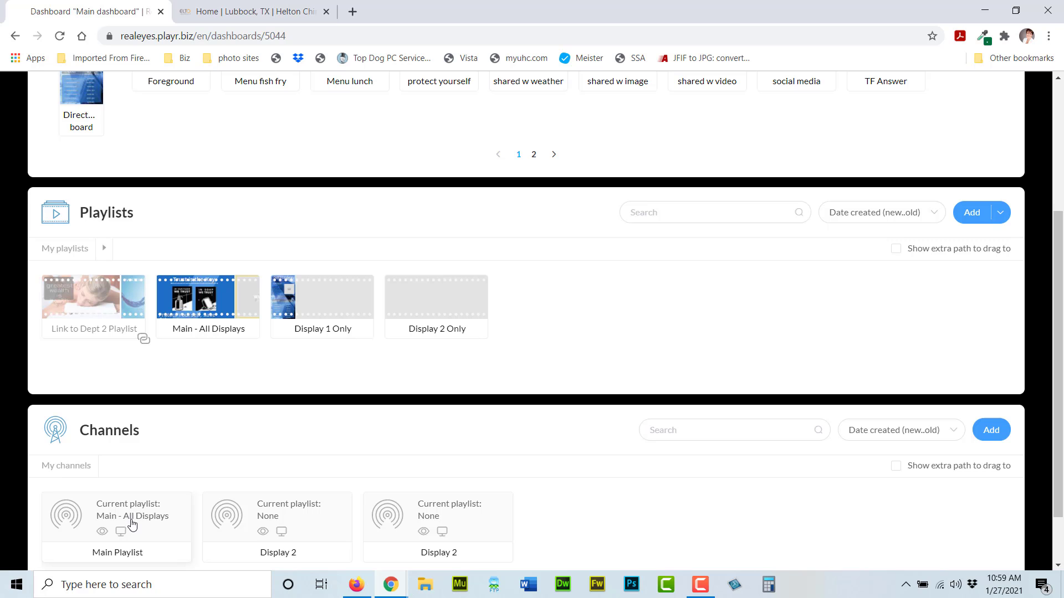
scroll(757, 314, "up", 2)
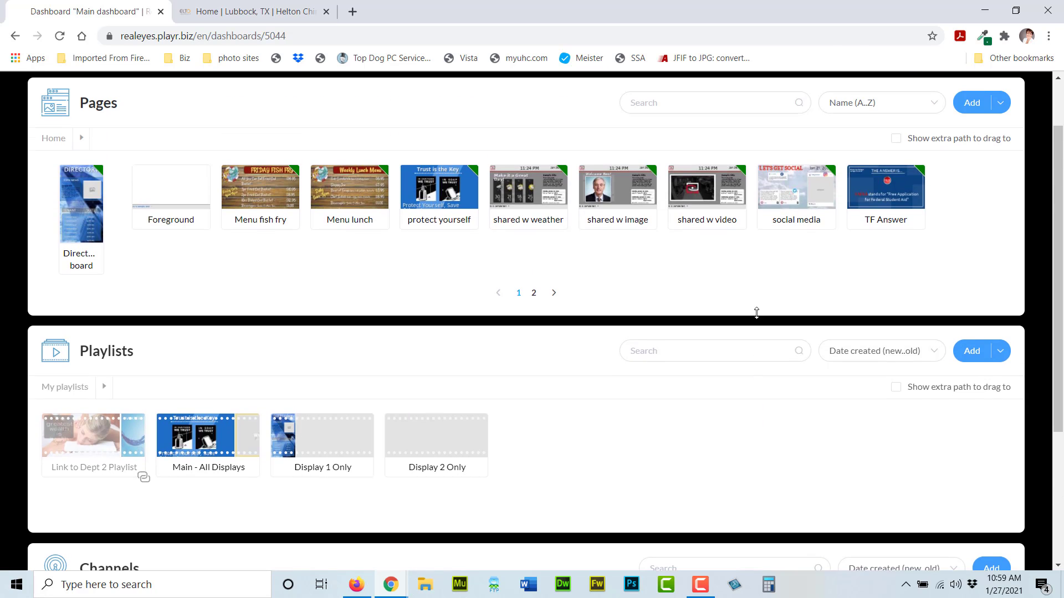
Copy the Happy birthday sample page and place it first in the Main - All Displays playlist.
left_click(1002, 103)
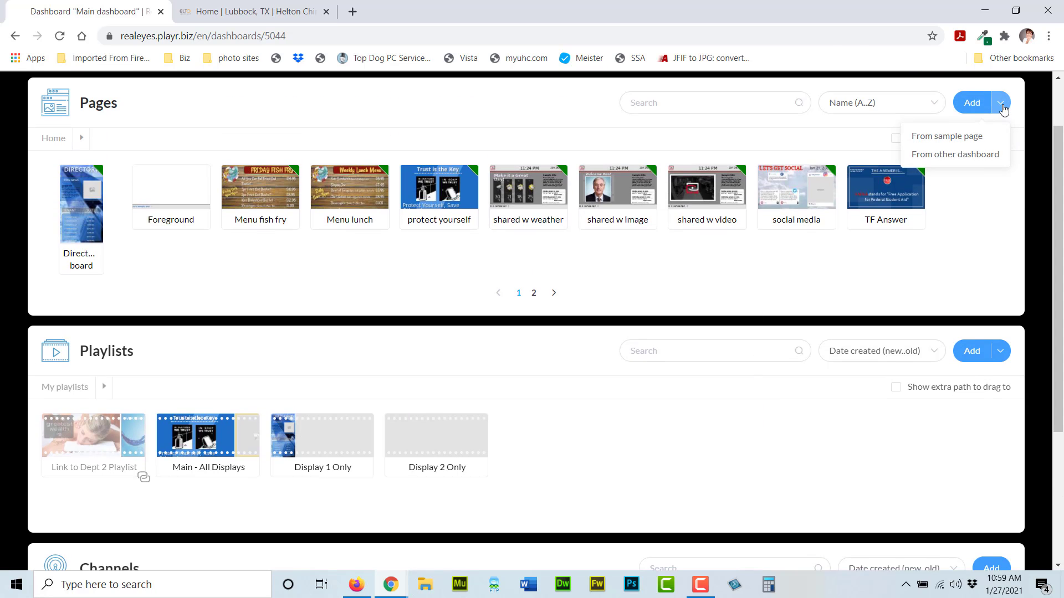
left_click(987, 138)
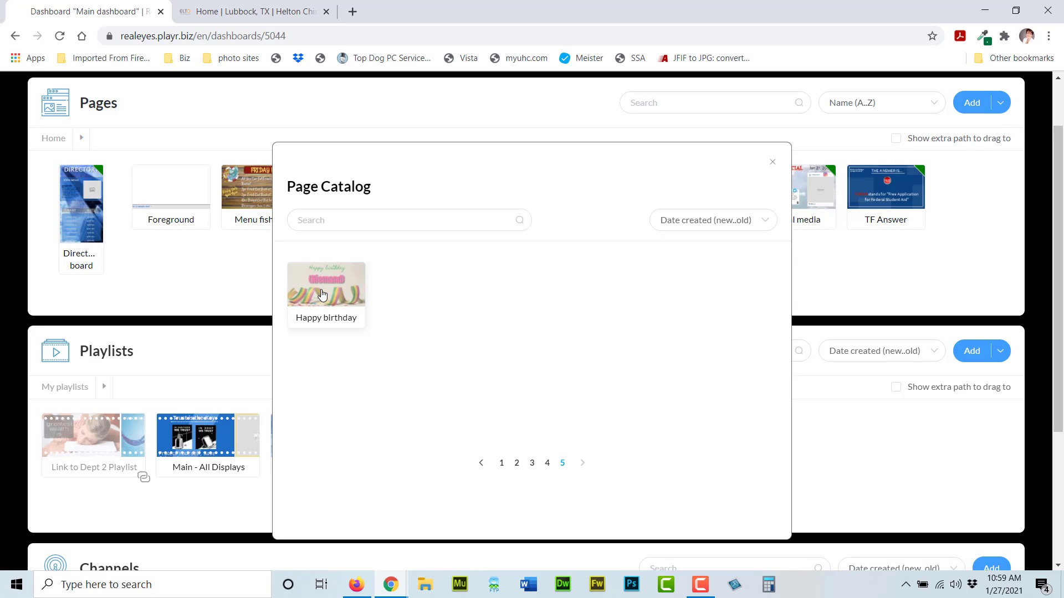
left_click(333, 358)
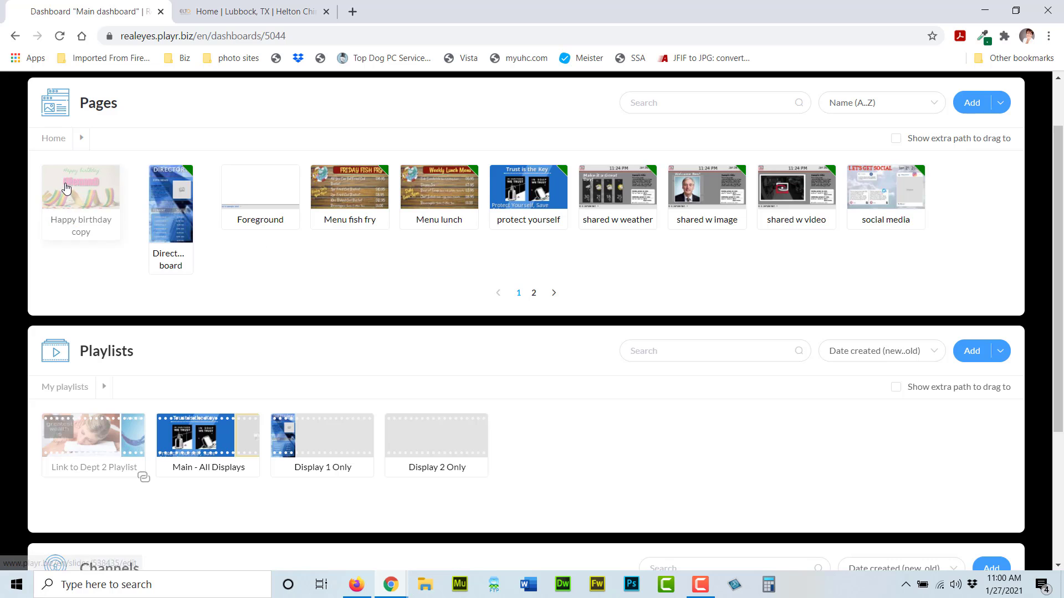
left_click_drag(71, 224, 191, 434)
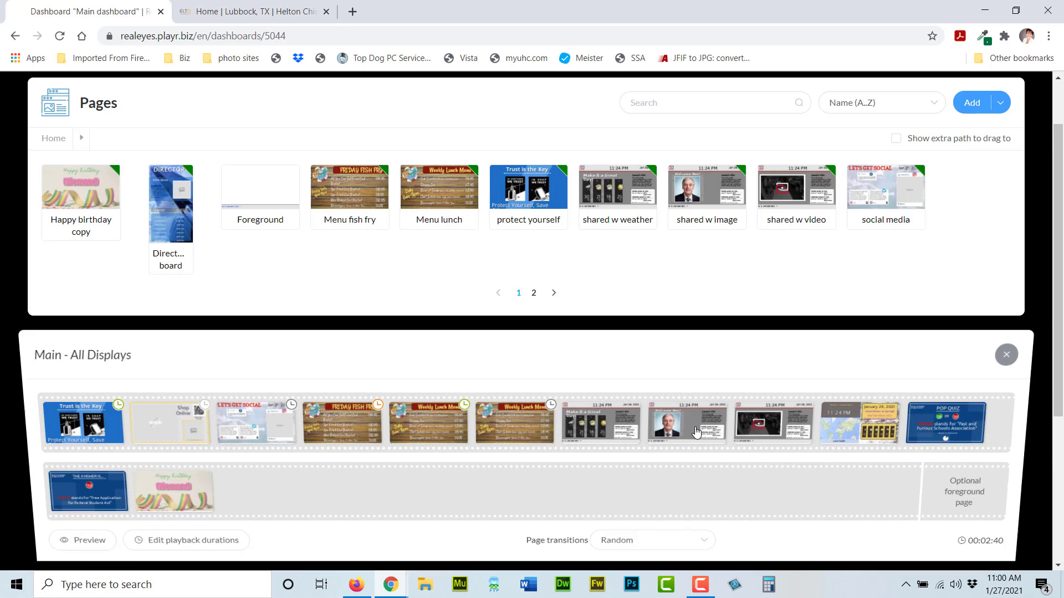
scroll(665, 433, "down", 2)
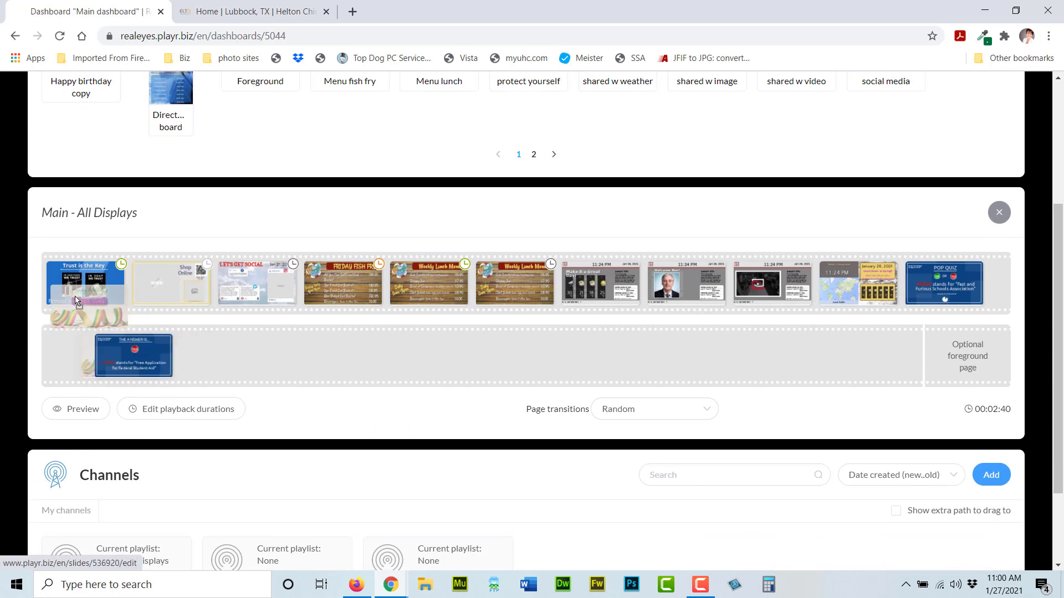
left_click_drag(180, 360, 74, 281)
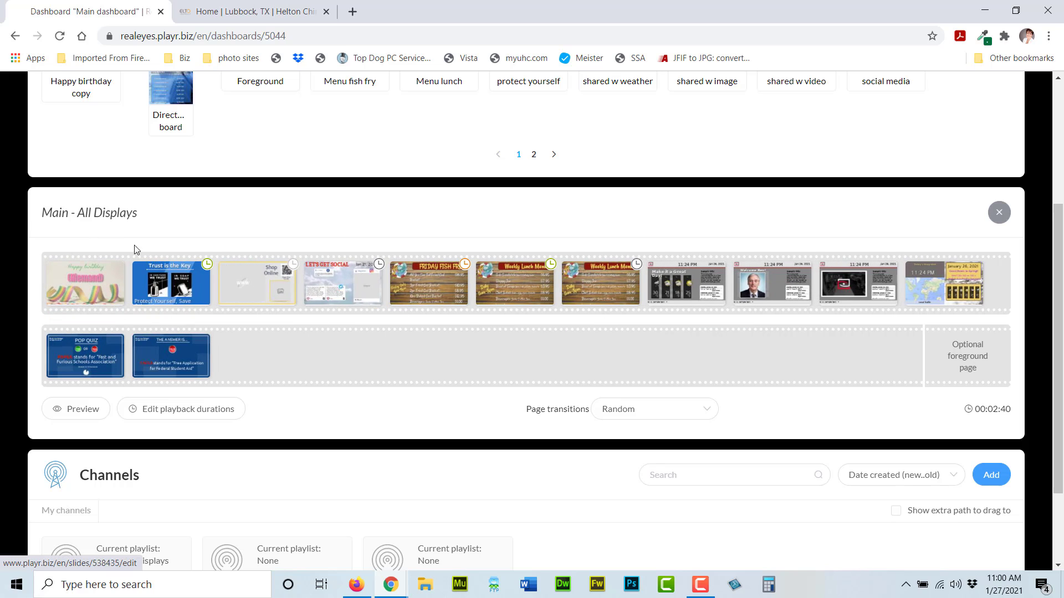
scroll(441, 394, "down", 2)
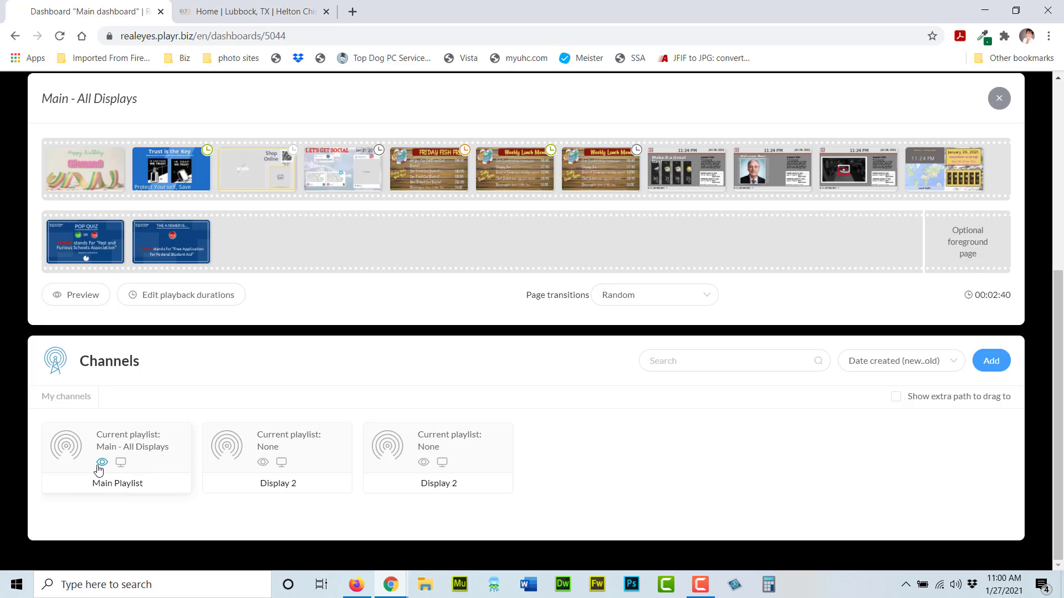
Preview the Main Playlist channel's output, then close the Main - All Displays playlist editor.
left_click(101, 463)
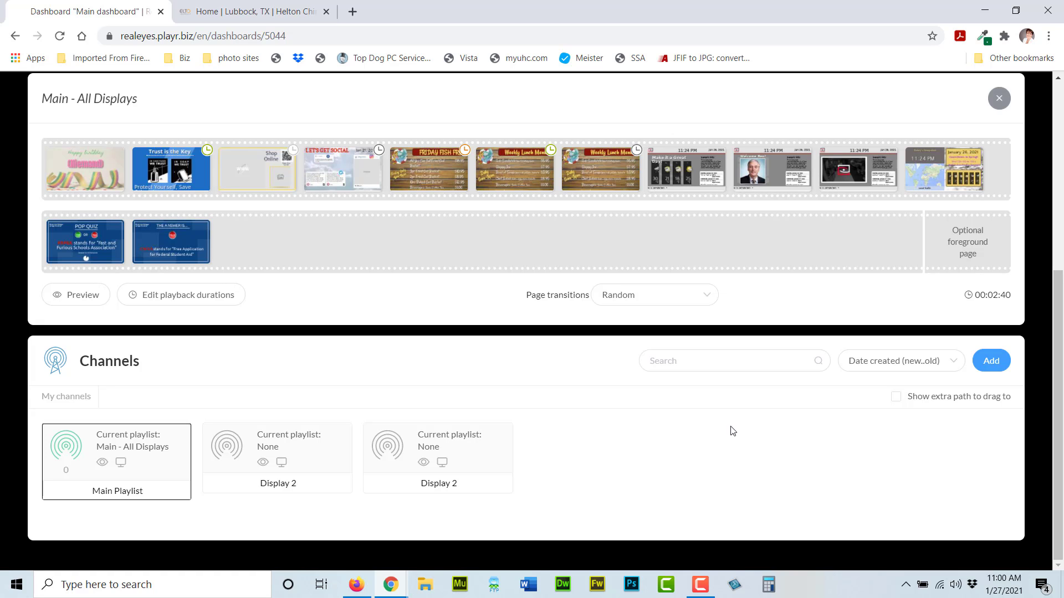
left_click(998, 97)
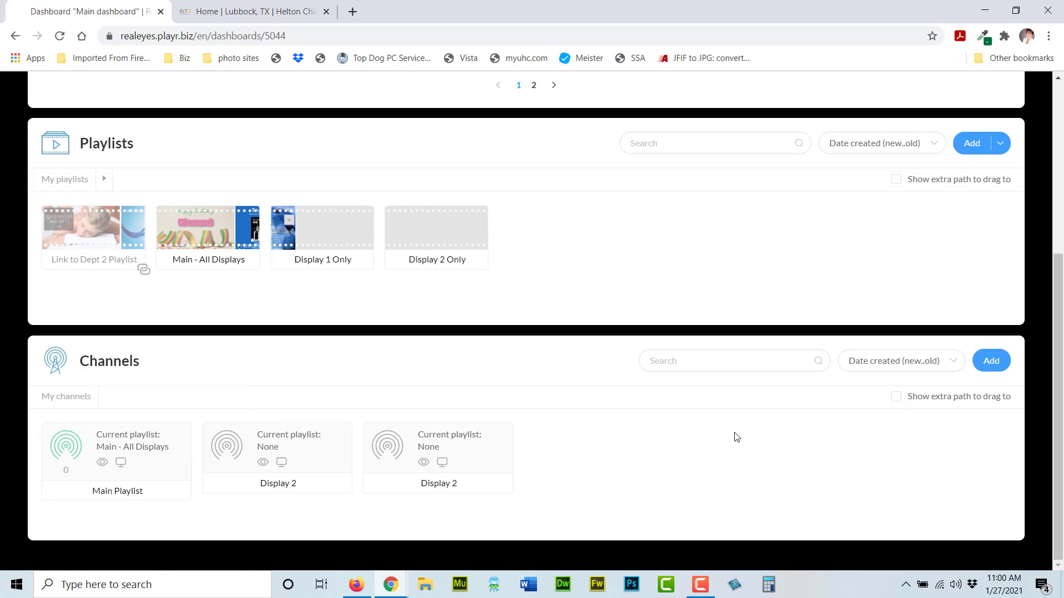